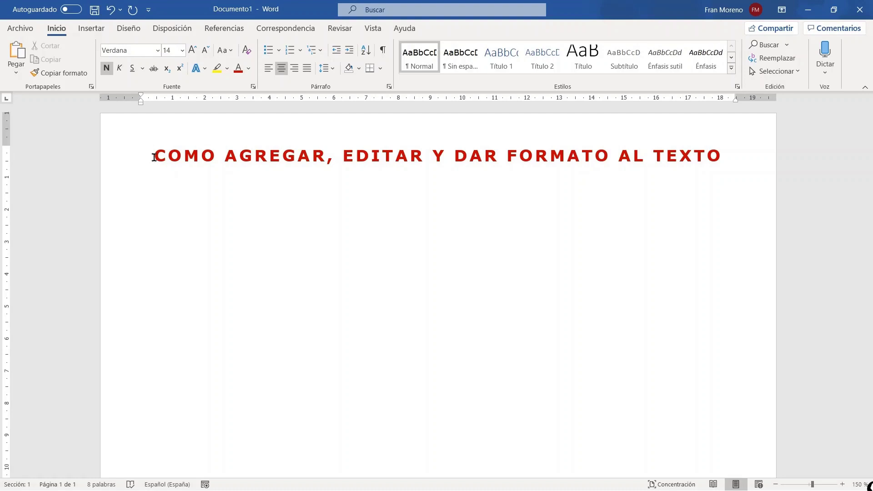
Add the line "Como agregar texto a un documento Word." below the red title.
{"action": "scroll", "coordinate": [91, 208], "scroll_direction": "up", "scroll_amount": 3}
{"action": "double_click", "coordinate": [91, 207]}
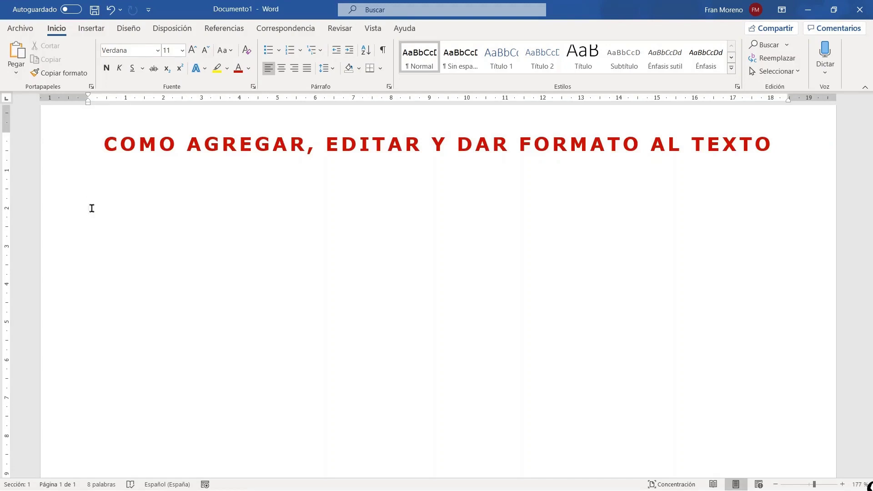
{"action": "type", "text": "Como agre"}
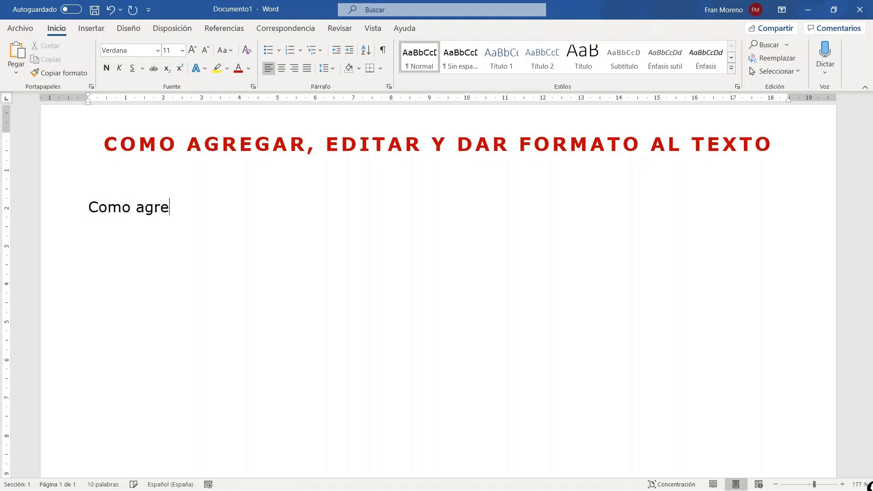
{"action": "type", "text": "gar texto a "}
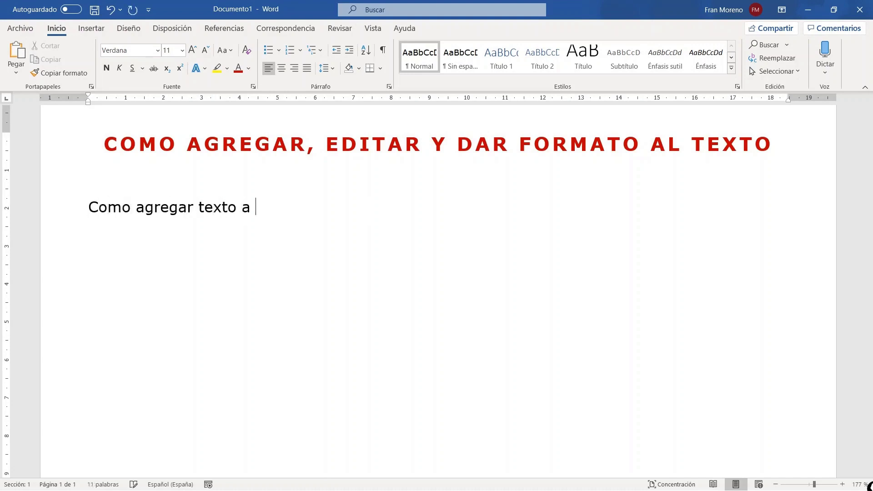
{"action": "type", "text": "un documento Wro"}
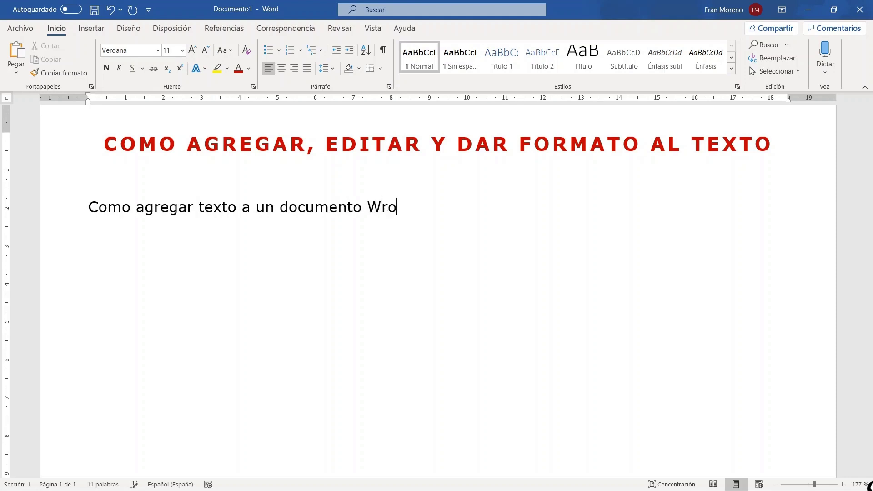
{"action": "key", "text": "BackSpace"}
{"action": "key", "text": "BackSpace"}
{"action": "type", "text": "ord."}
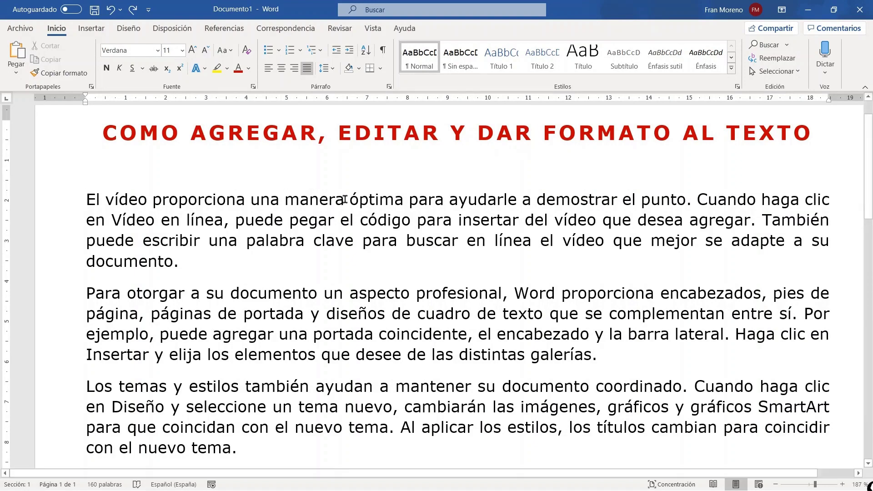
Replace the word "óptima" in the first paragraph with "eficaz".
{"action": "double_click", "coordinate": [378, 198]}
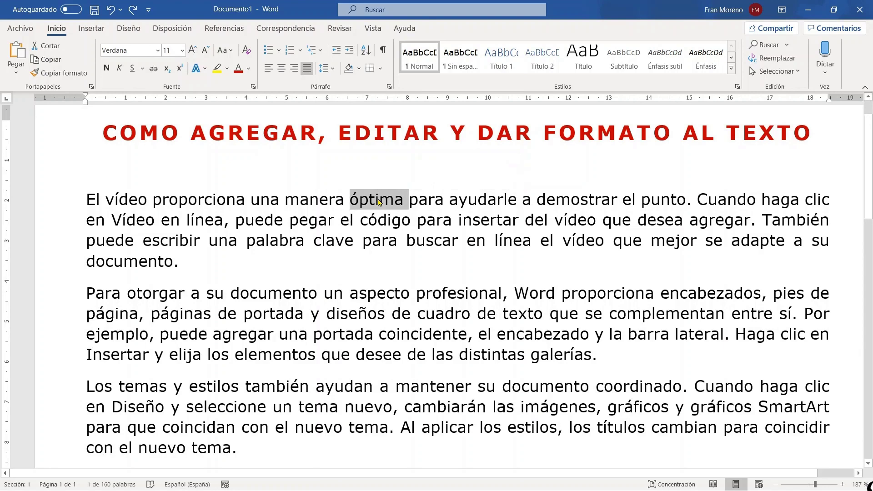
{"action": "type", "text": "eficaz"}
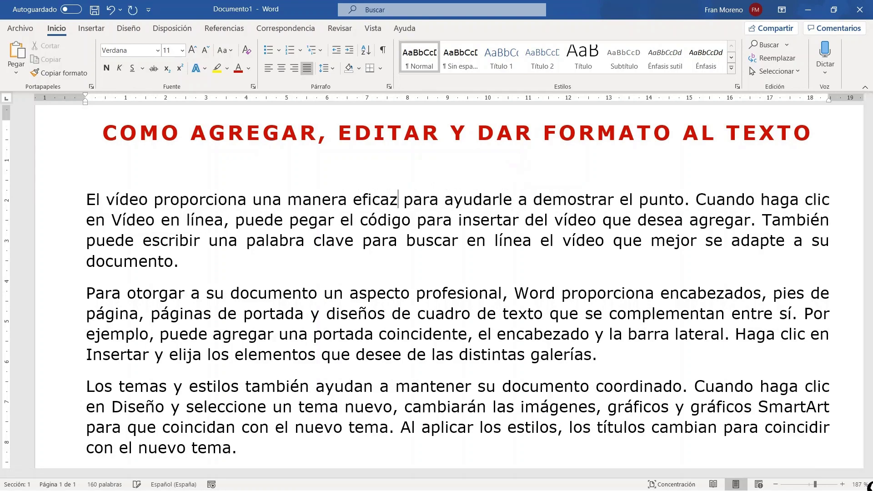
{"action": "key", "text": "Home"}
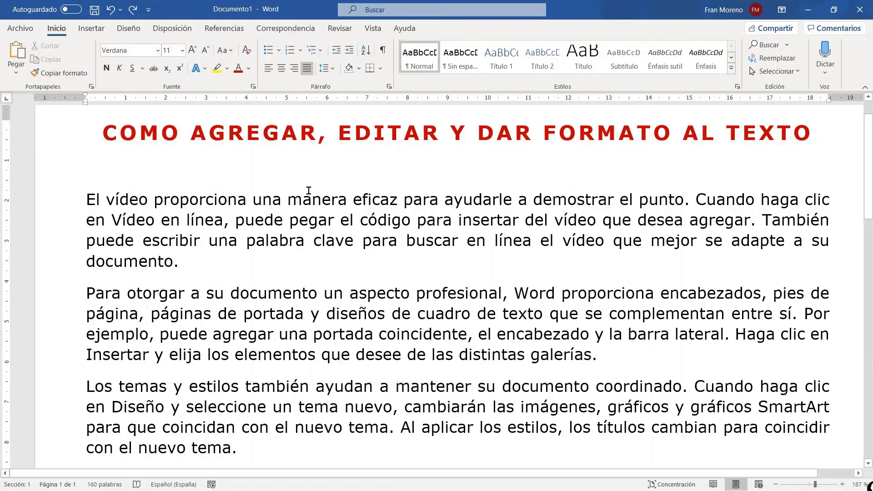
Replace the whole first line of the first paragraph with "El vídeo proporcionará".
{"action": "left_click", "coordinate": [67, 206]}
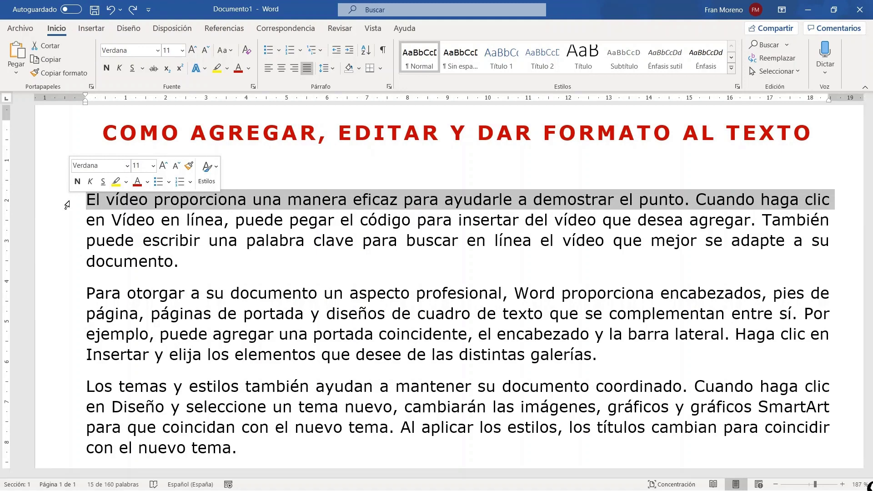
{"action": "type", "text": "El vídeo p"}
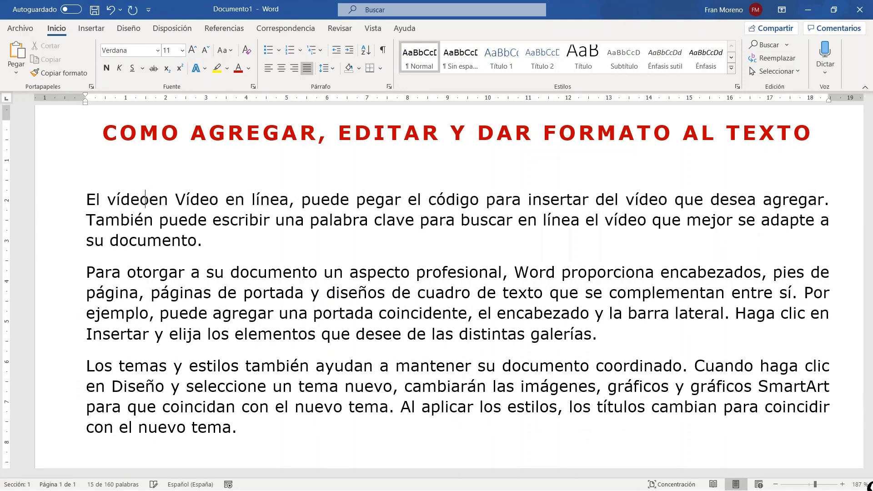
{"action": "type", "text": "roporciona"}
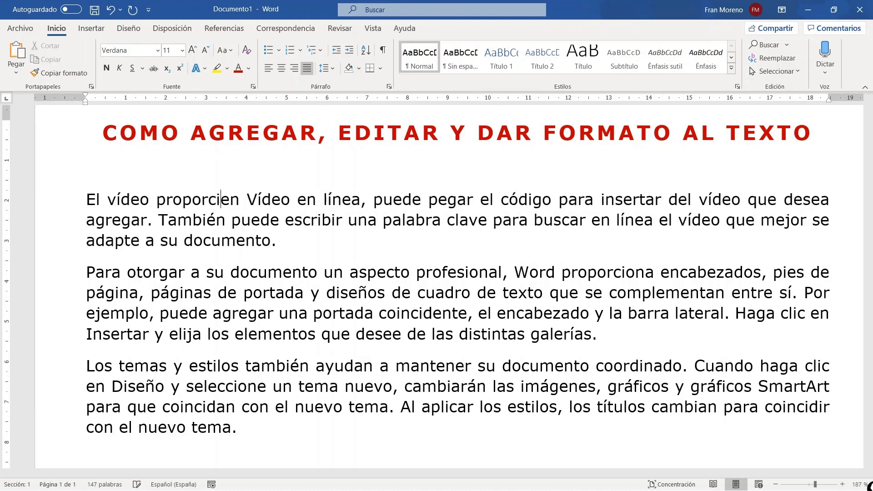
{"action": "type", "text": "ra"}
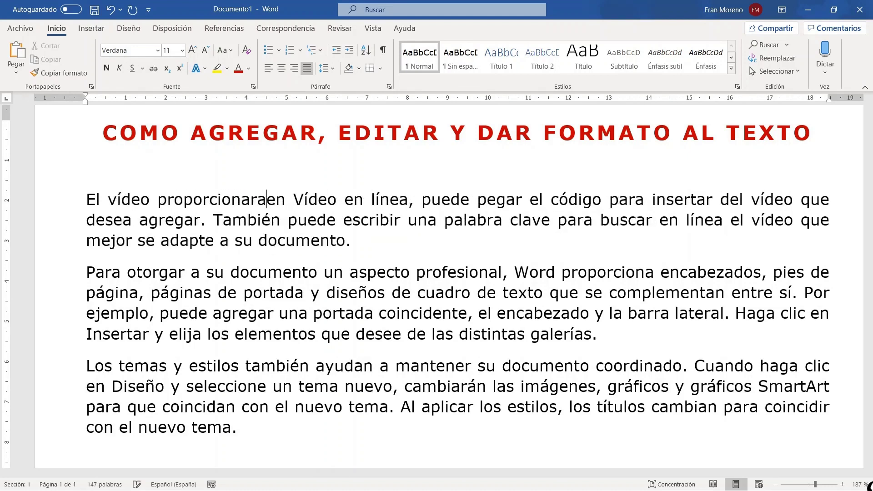
{"action": "type", "text": "á"}
{"action": "key", "text": "Home"}
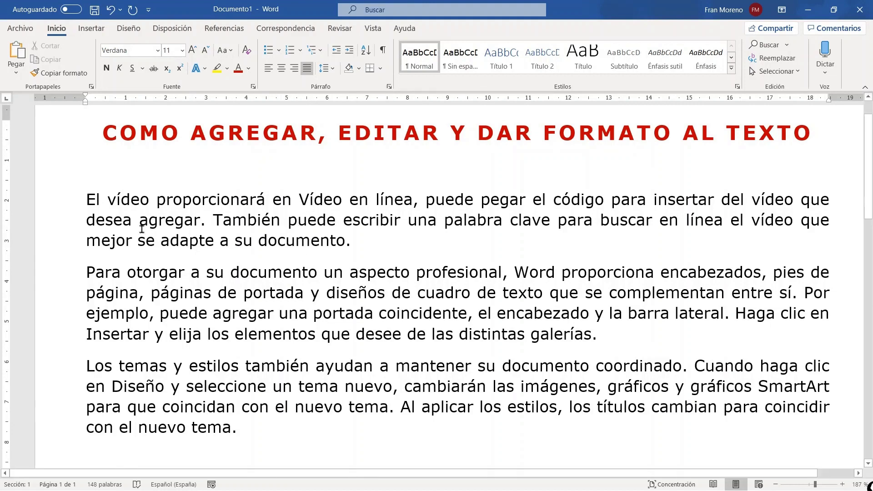
Try replacing the entire first paragraph with "El vídeo es una manera eficaz..." and undo the replacement.
{"action": "double_click", "coordinate": [59, 222]}
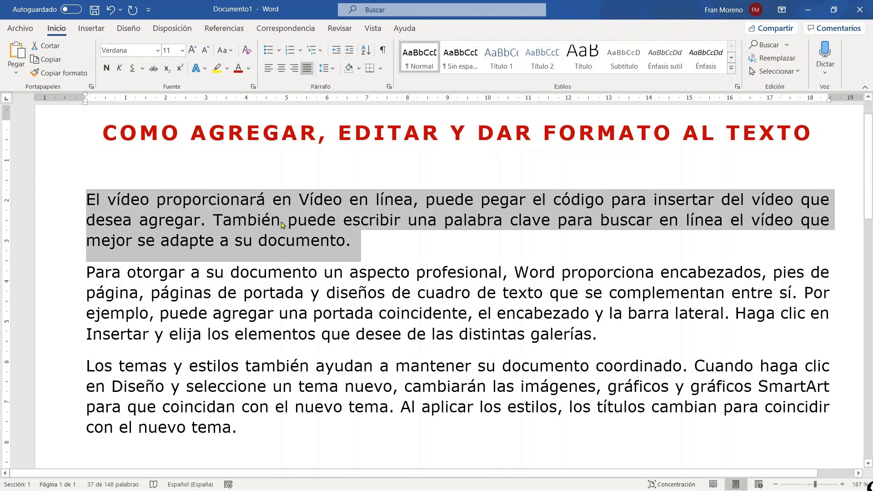
{"action": "type", "text": "El vídeo "}
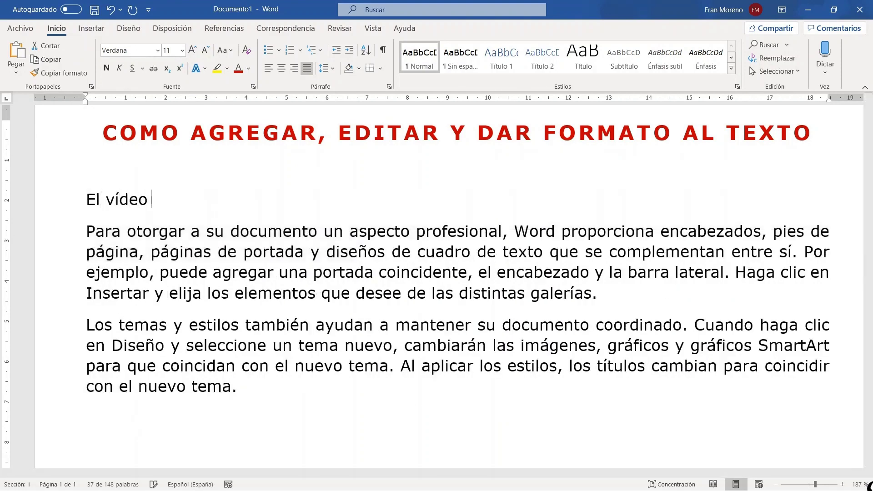
{"action": "type", "text": "es una m"}
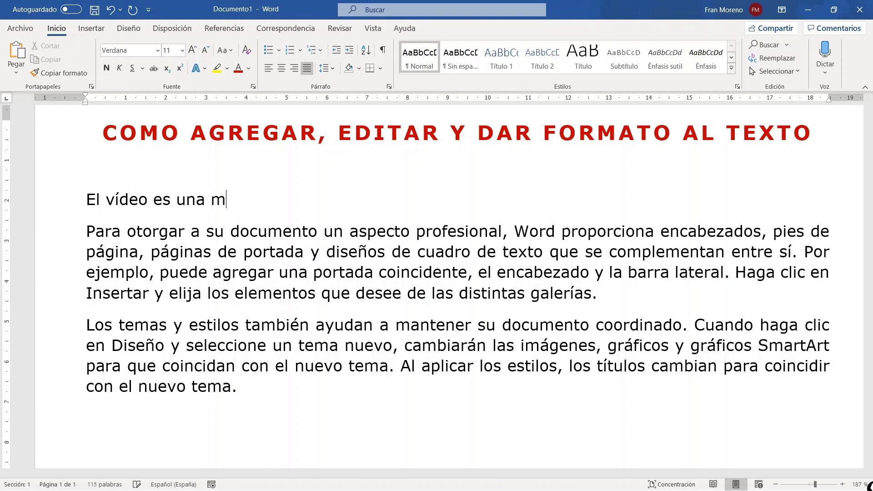
{"action": "type", "text": "enera efi"}
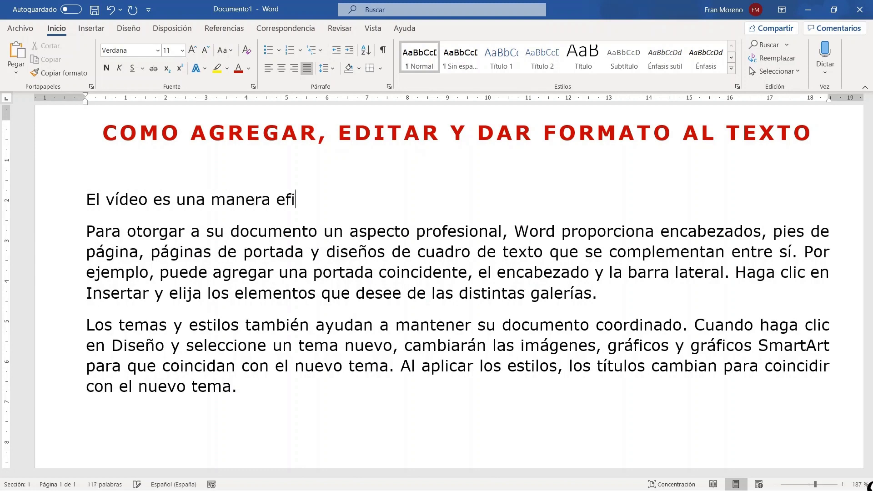
{"action": "type", "text": "caz..."}
{"action": "key", "text": "ctrl+z"}
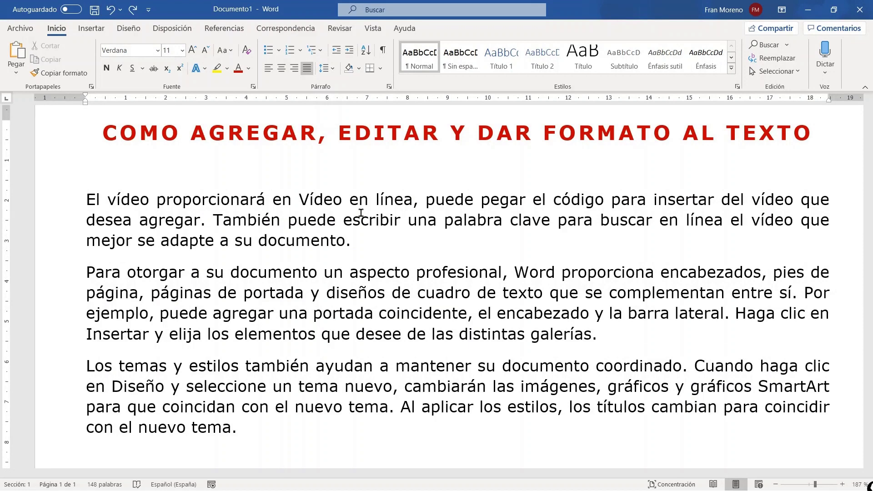
Replace all the document's content with the title "COMO AGREGAR, EDITAR Y DAR FORMATO AL TEXTO".
{"action": "triple_click", "coordinate": [52, 211]}
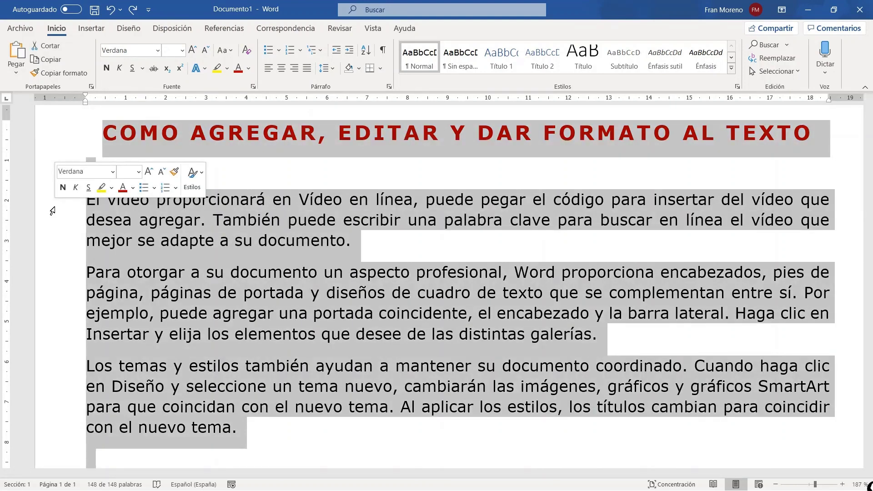
{"action": "type", "text": "COMO AG"}
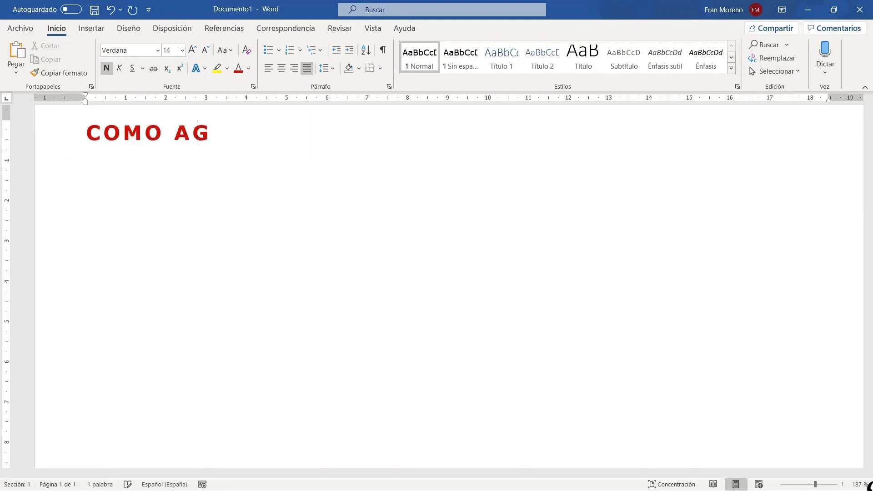
{"action": "type", "text": "REGAR, EDIT"}
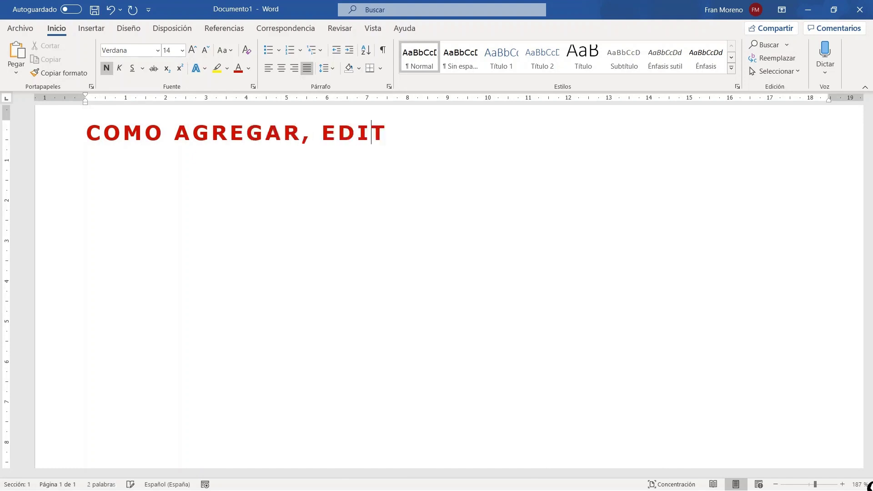
{"action": "type", "text": "AR Y DAR FORMAT"}
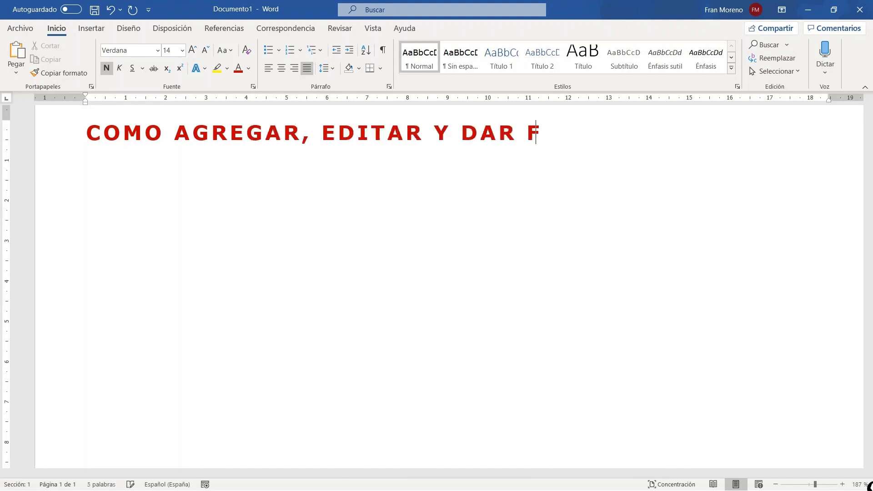
{"action": "type", "text": "O AL TEXTO"}
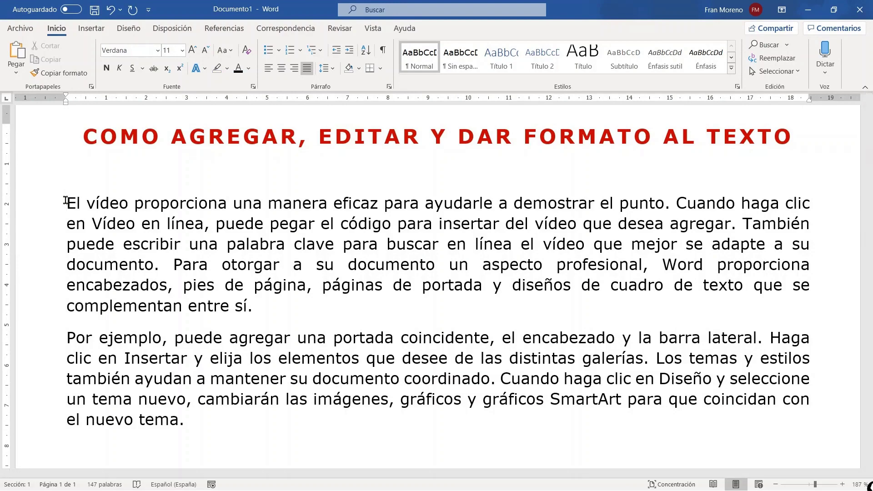
Set the first paragraph's font to Arial and its size to 12.
{"action": "double_click", "coordinate": [50, 210]}
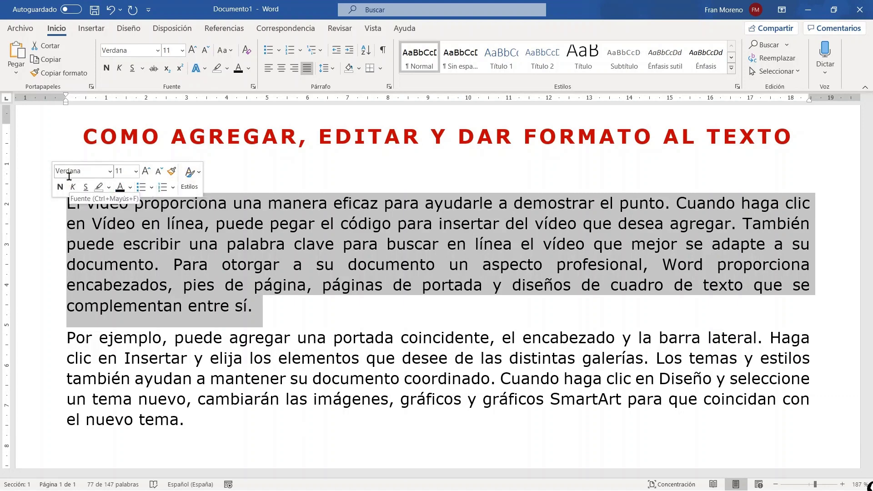
{"action": "left_click", "coordinate": [110, 172]}
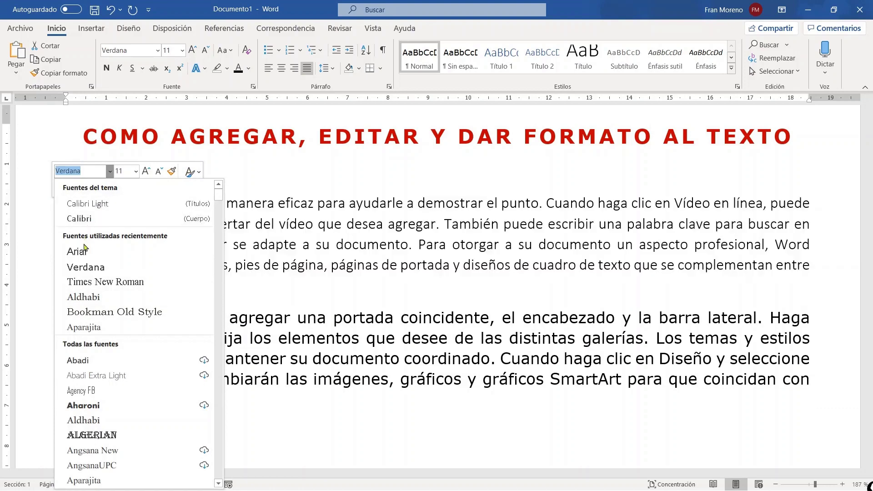
{"action": "left_click", "coordinate": [83, 251]}
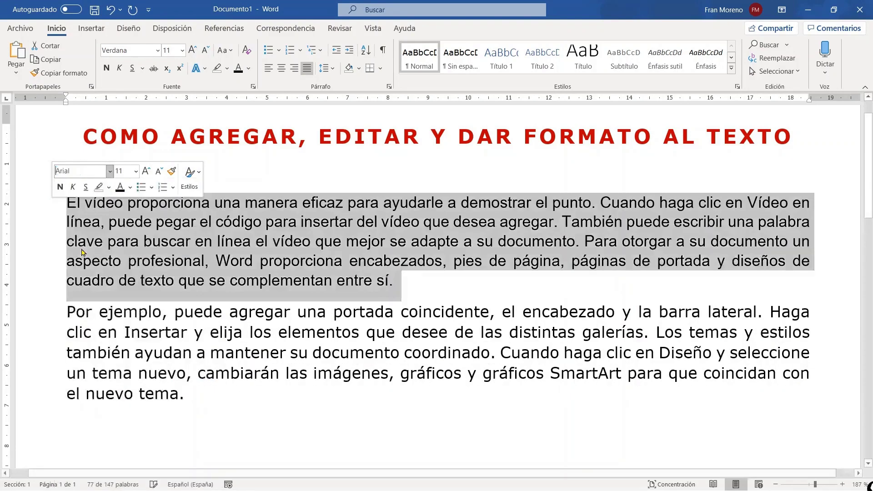
{"action": "left_click", "coordinate": [136, 171]}
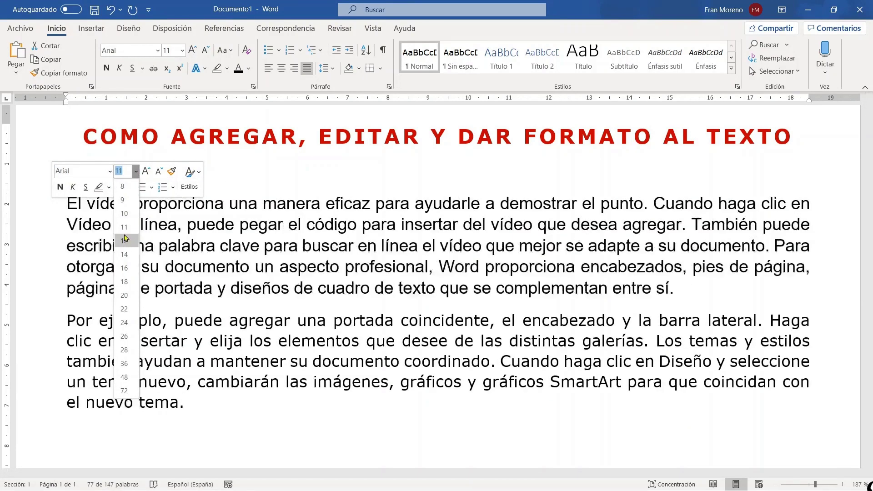
{"action": "left_click", "coordinate": [124, 240]}
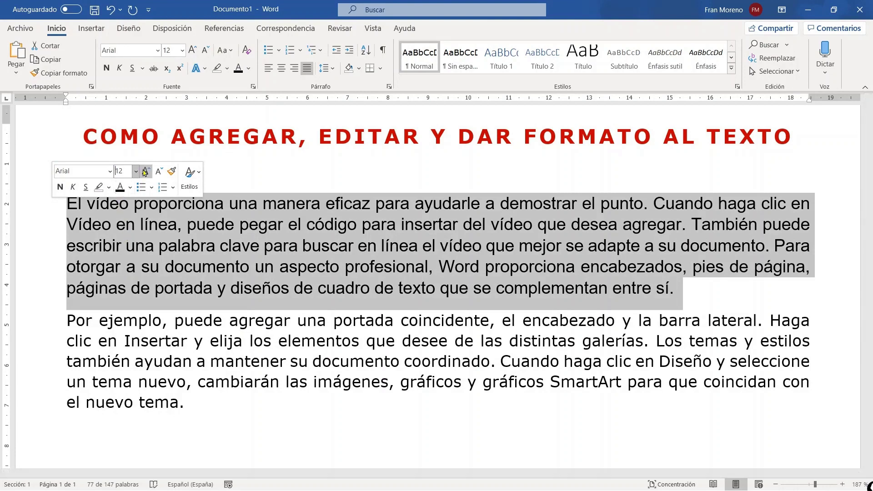
Shrink the first paragraph's font to size 10 and enlarge it back to 12.
{"action": "left_click", "coordinate": [160, 173]}
{"action": "left_click", "coordinate": [159, 173]}
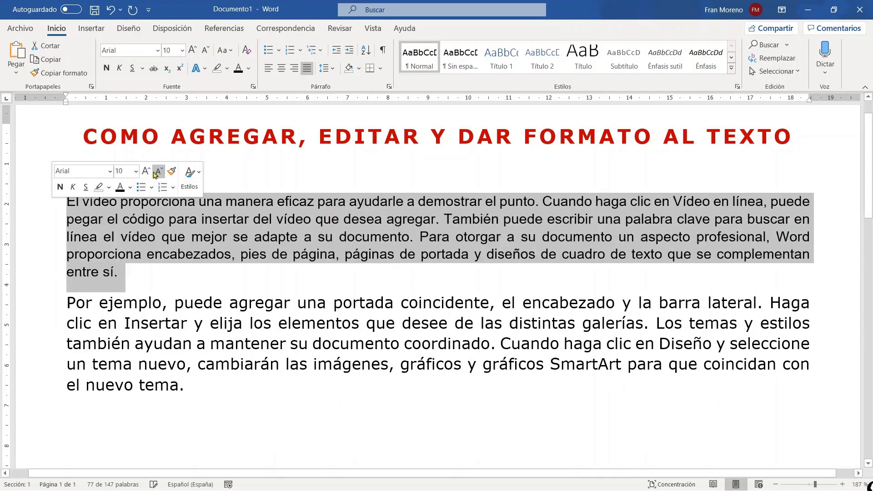
{"action": "left_click", "coordinate": [149, 172]}
{"action": "left_click", "coordinate": [146, 172]}
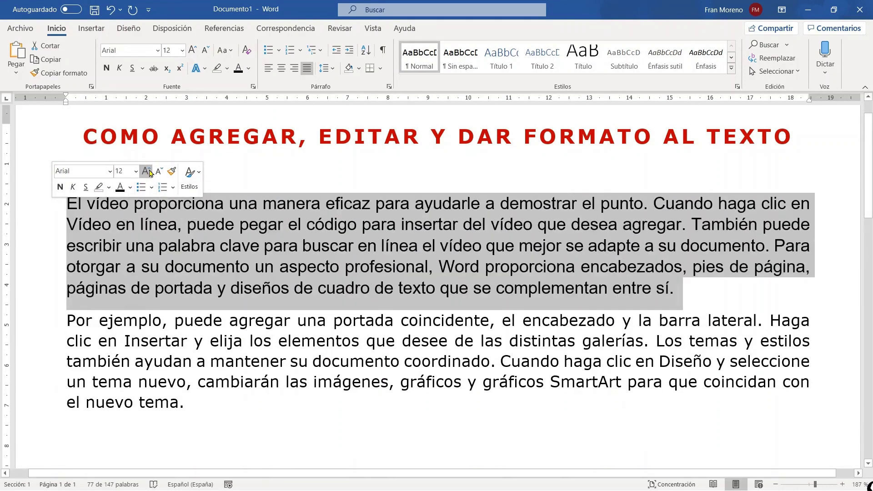
Colour the first paragraph's text orange and return it to the automatic colour.
{"action": "left_click", "coordinate": [130, 187]}
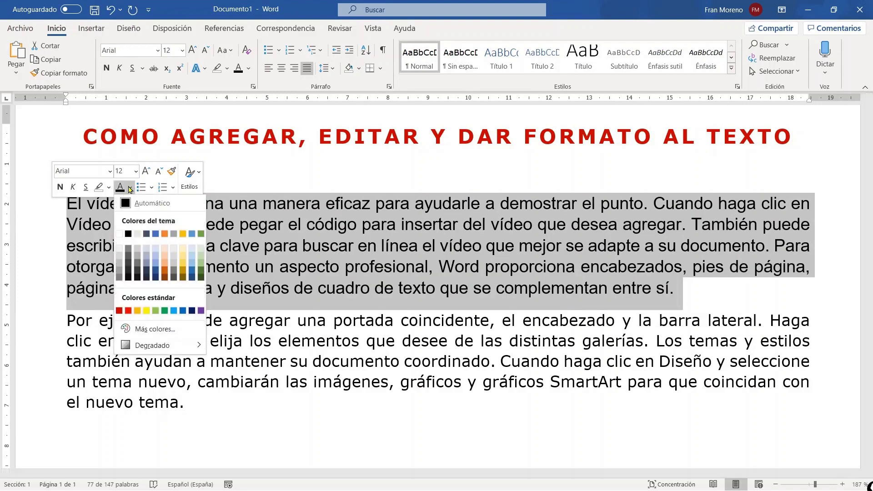
{"action": "left_click", "coordinate": [164, 234]}
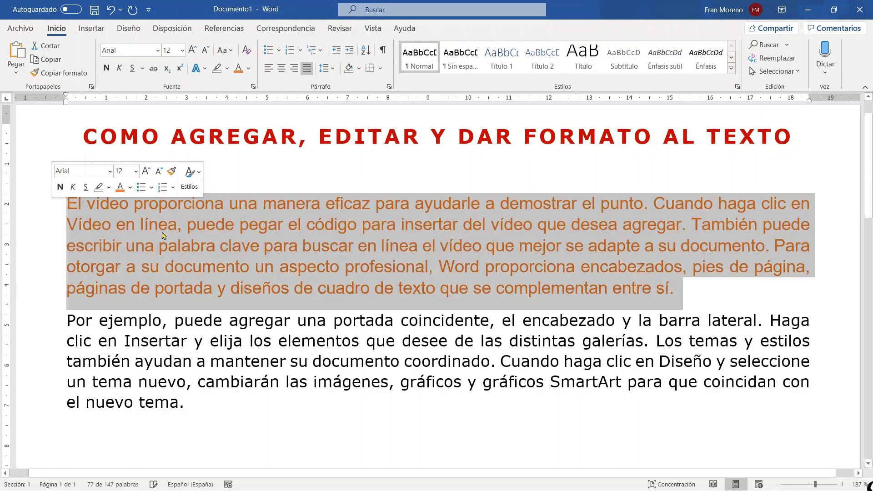
{"action": "left_click", "coordinate": [130, 187]}
{"action": "left_click", "coordinate": [136, 200]}
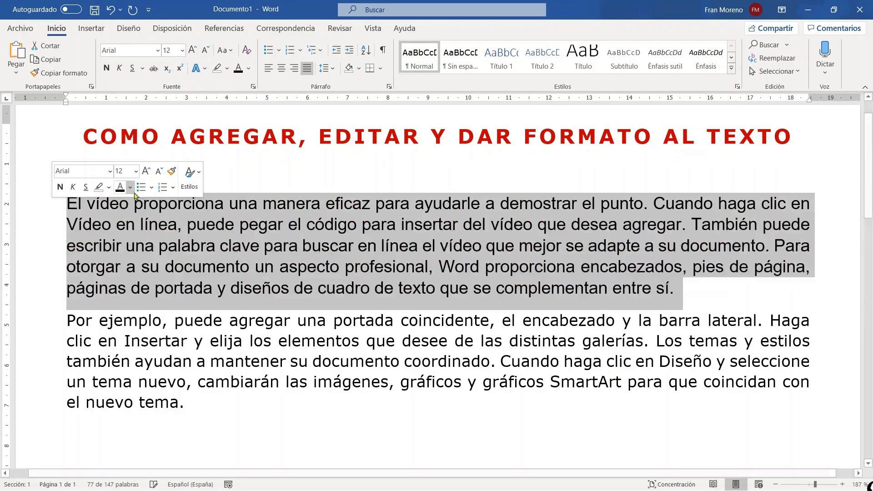
Turn bold on and off for the first paragraph and apply italic to it.
{"action": "left_click", "coordinate": [61, 187]}
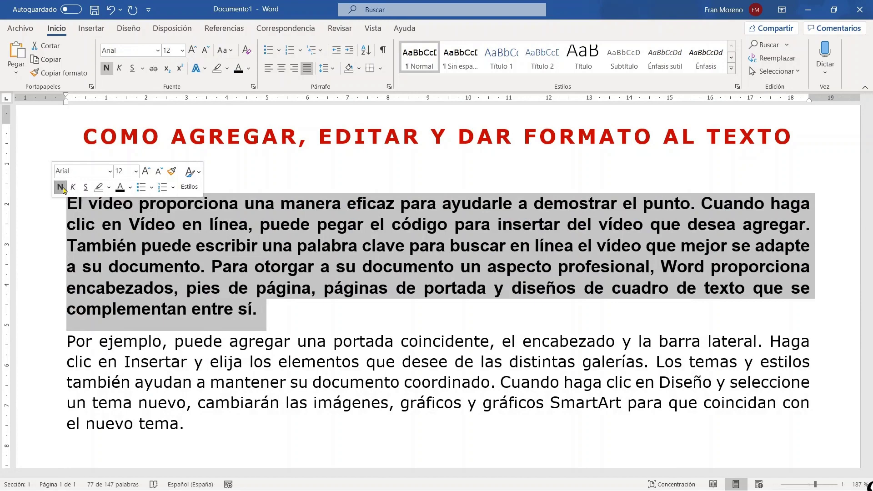
{"action": "left_click", "coordinate": [62, 187]}
{"action": "left_click", "coordinate": [73, 189]}
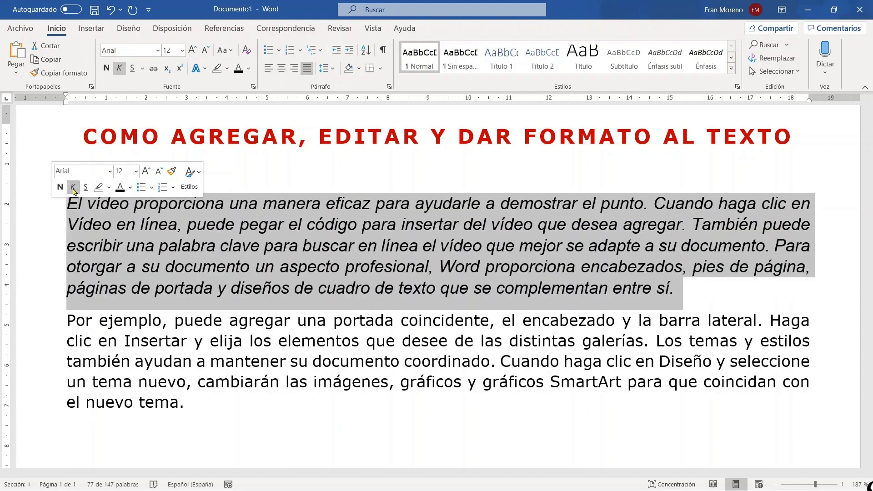
Remove italic from the first paragraph and turn its underline on and off.
{"action": "left_click", "coordinate": [73, 189]}
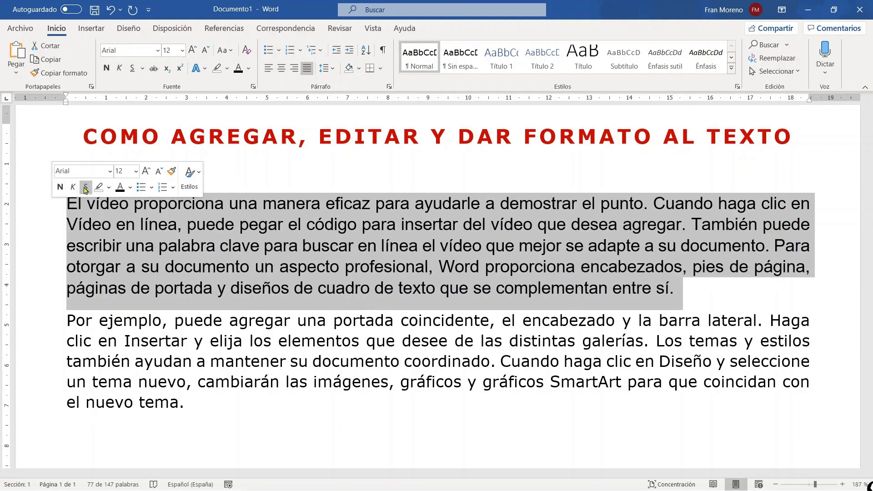
{"action": "left_click", "coordinate": [86, 188]}
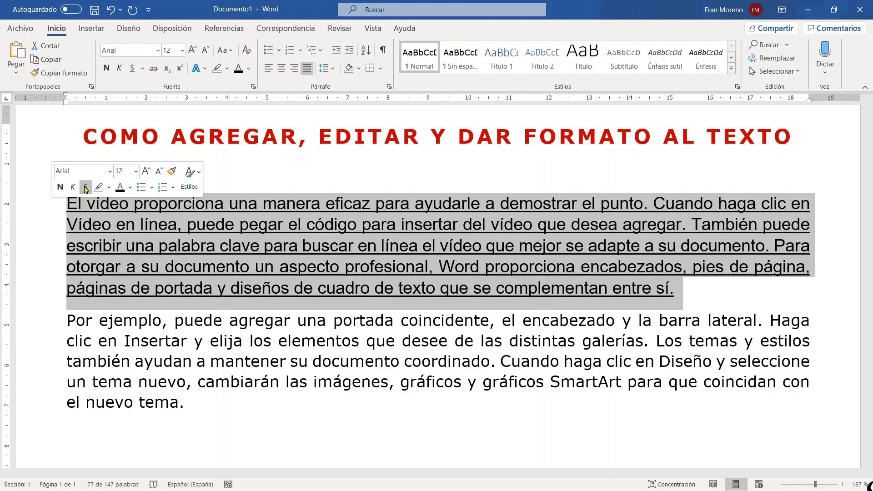
{"action": "left_click", "coordinate": [86, 188]}
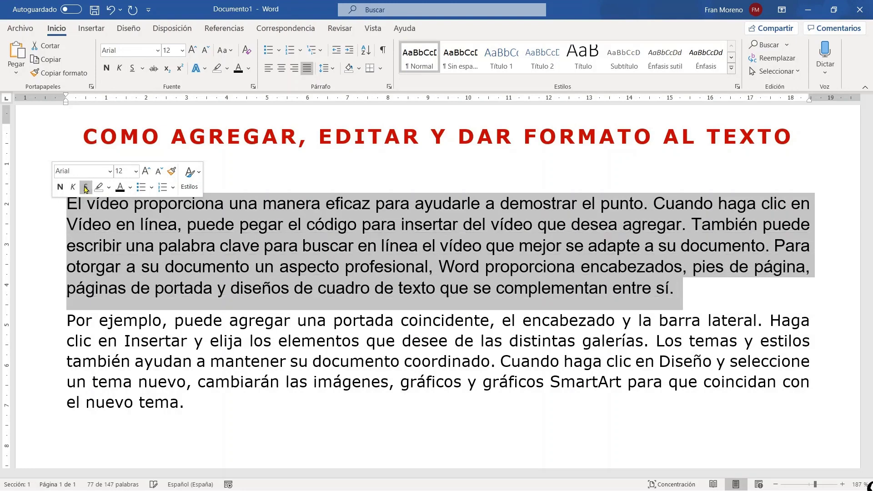
Look through the highlight colours, bullet library, numbering library and style gallery for the first paragraph.
{"action": "left_click", "coordinate": [110, 190]}
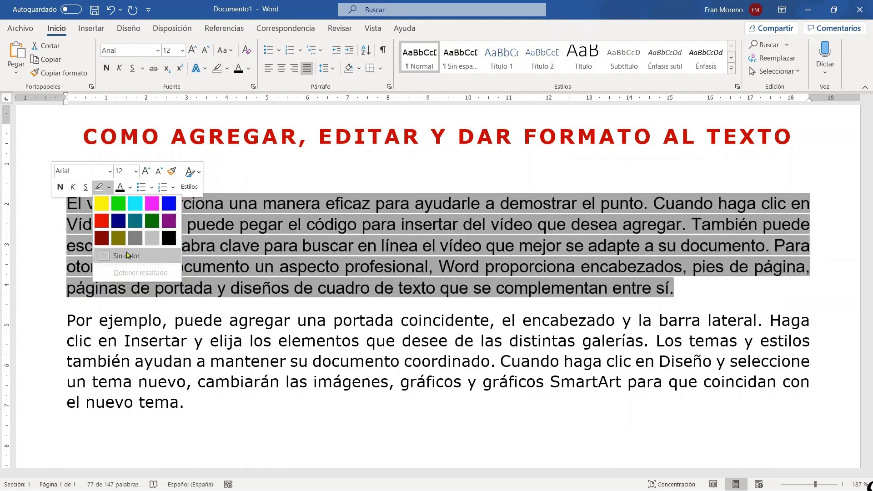
{"action": "left_click", "coordinate": [125, 200]}
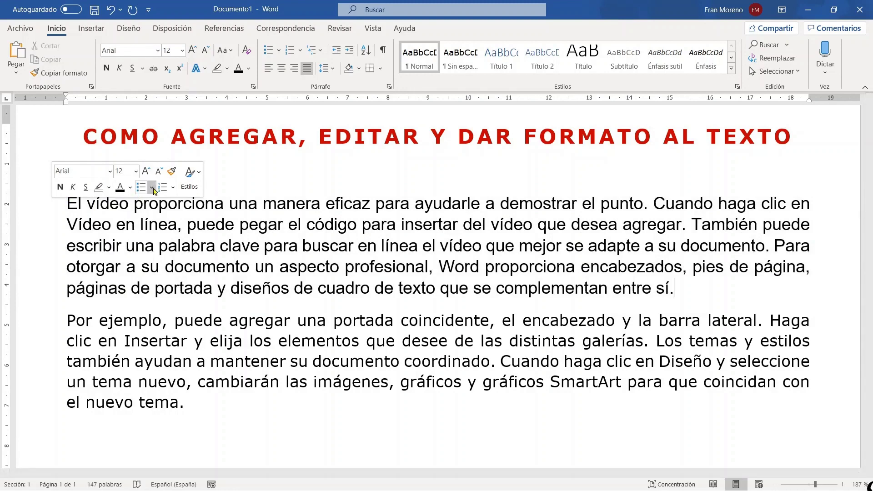
{"action": "left_click", "coordinate": [152, 188]}
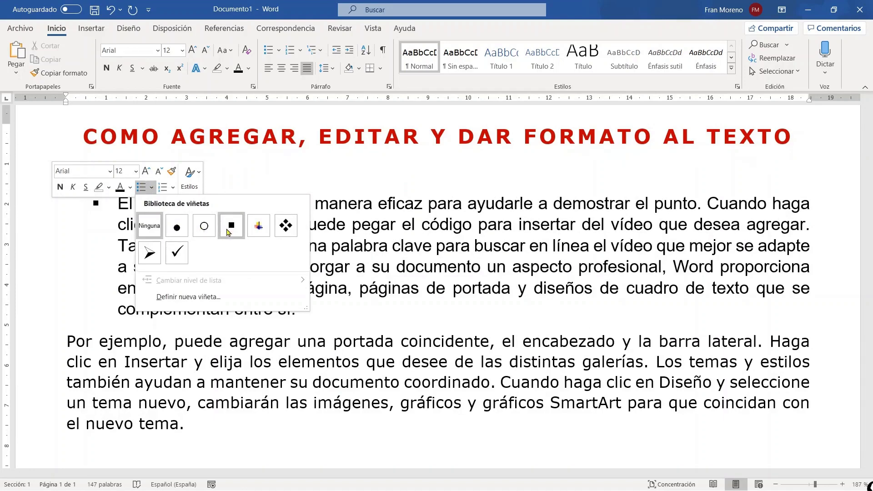
{"action": "left_click", "coordinate": [173, 188]}
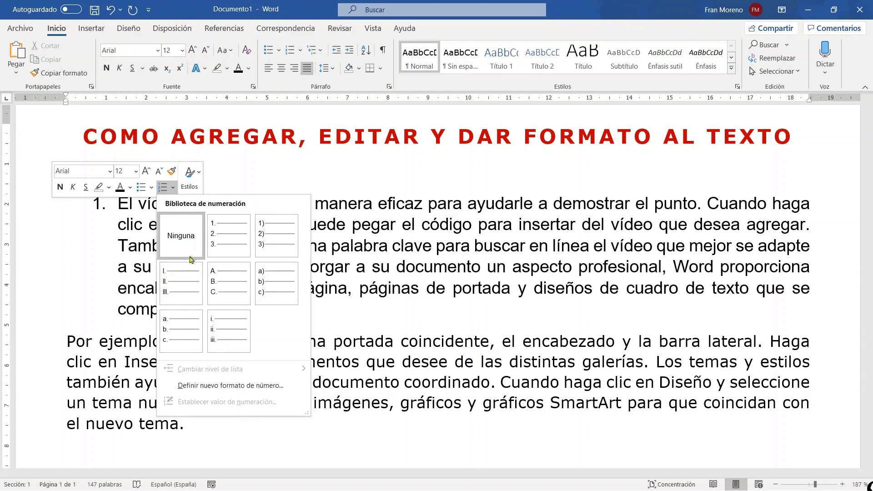
{"action": "left_click", "coordinate": [173, 191]}
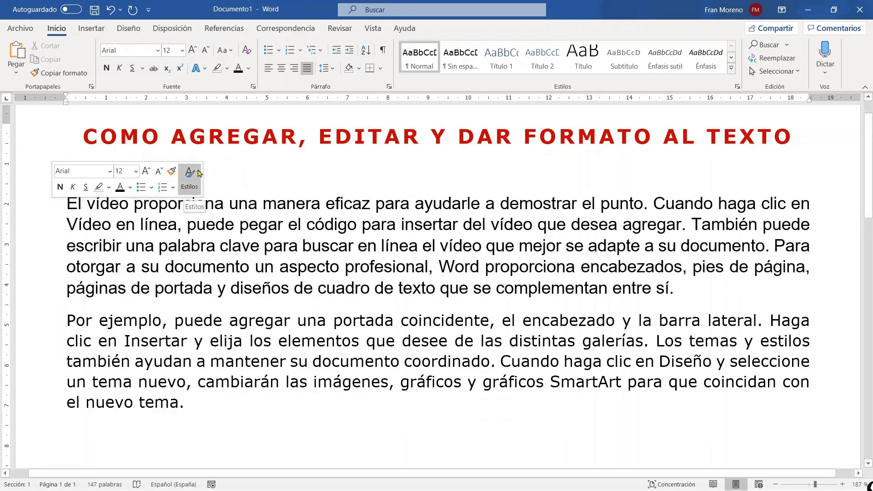
{"action": "left_click", "coordinate": [199, 176]}
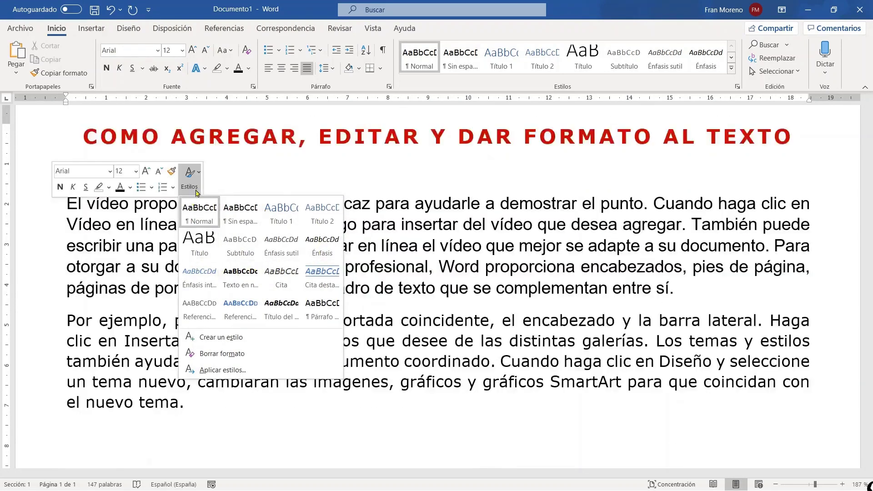
{"action": "left_click", "coordinate": [88, 173]}
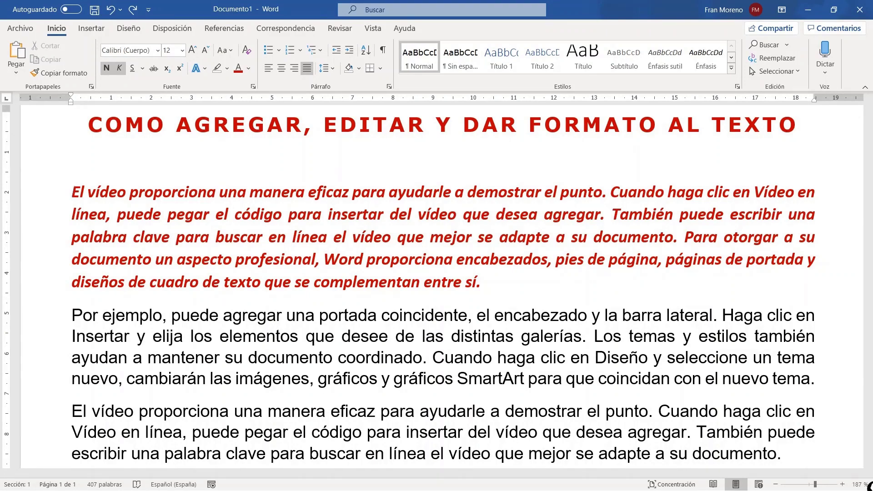
Copy the format of the red bold italic paragraph's first line onto the first line of the "Por ejemplo" paragraph.
{"action": "left_click", "coordinate": [49, 196]}
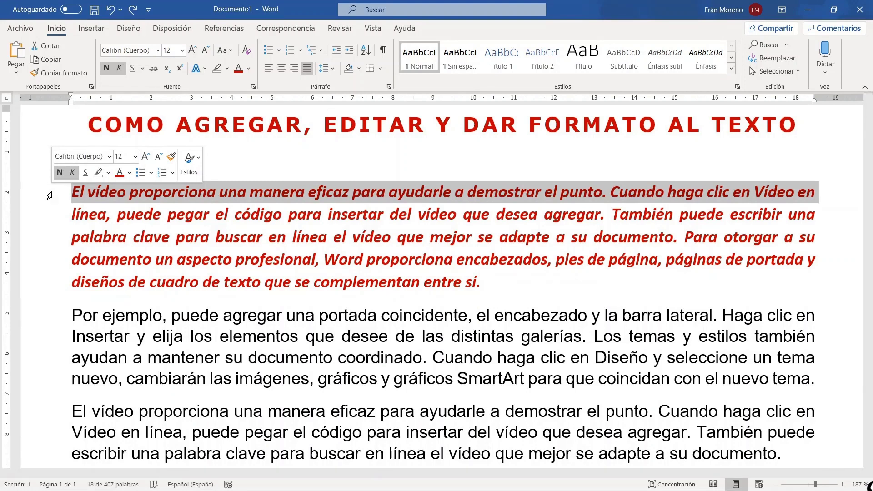
{"action": "left_click", "coordinate": [171, 158]}
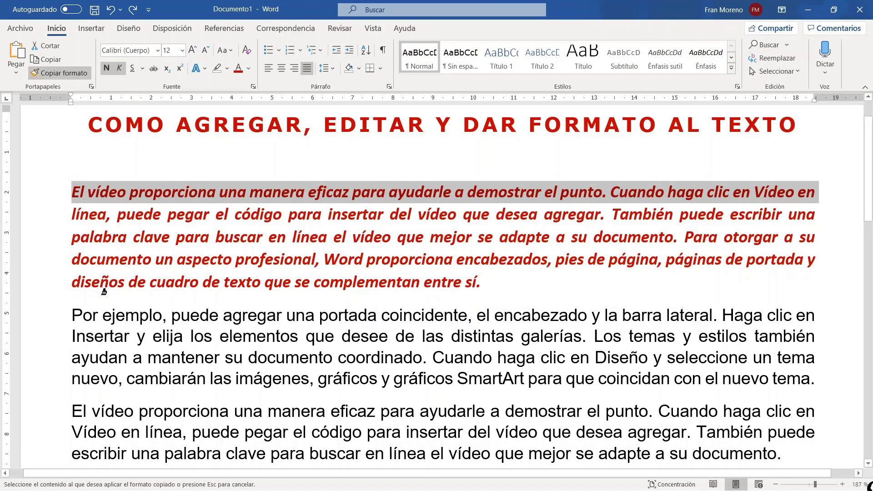
{"action": "left_click", "coordinate": [57, 322]}
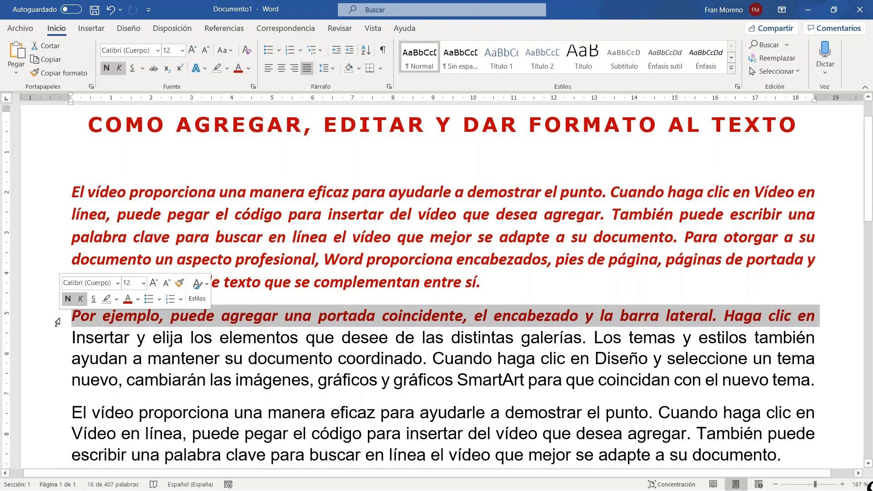
{"action": "scroll", "coordinate": [57, 322], "scroll_direction": "down", "scroll_amount": 1}
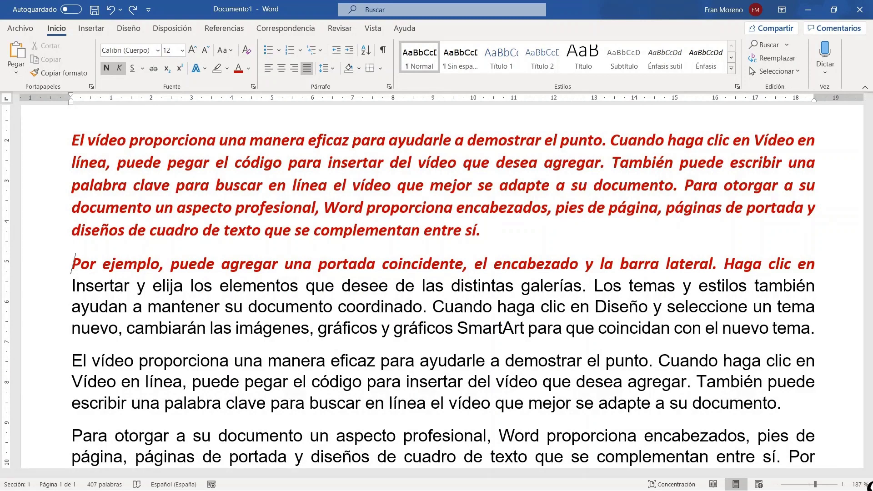
Copy the red line's format repeatedly onto "vídeo proporciona" and the passage from "insertar del vídeo" to "en línea el vídeo que".
{"action": "left_click", "coordinate": [57, 272]}
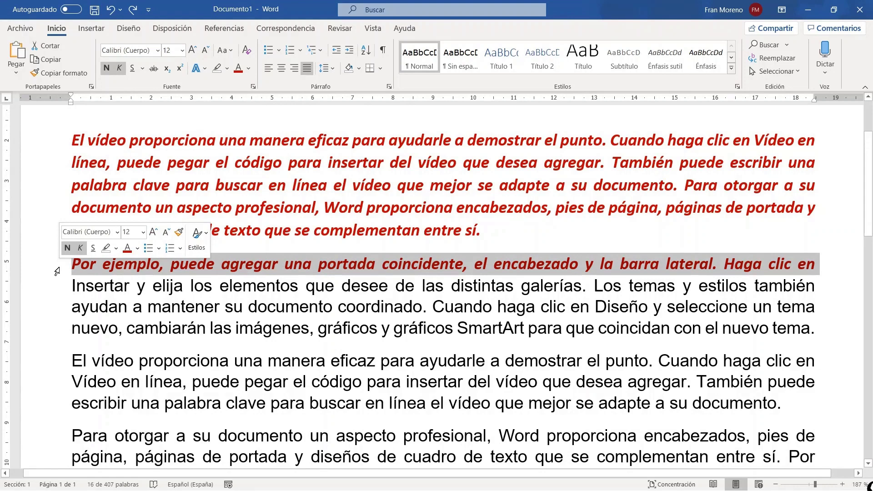
{"action": "left_click", "coordinate": [179, 234]}
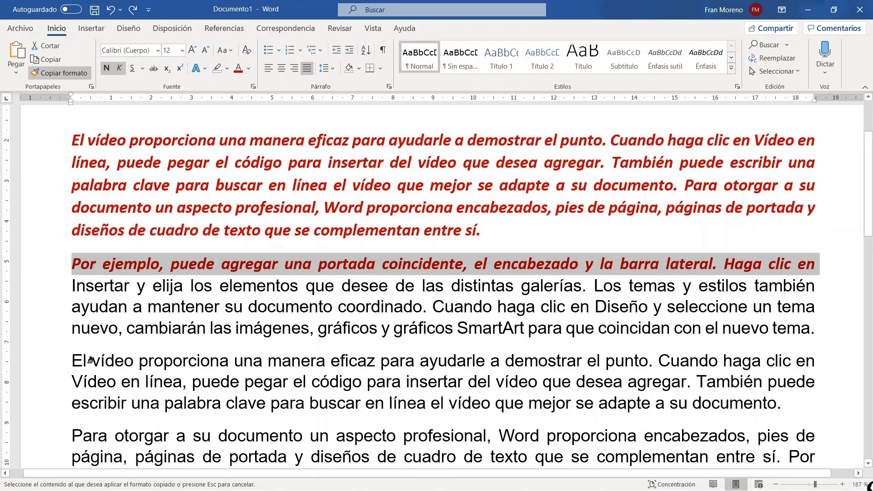
{"action": "mouse_move", "coordinate": [90, 360]}
{"action": "left_mouse_down"}
{"action": "mouse_move", "coordinate": [230, 366]}
{"action": "mouse_move", "coordinate": [202, 370]}
{"action": "left_mouse_up"}
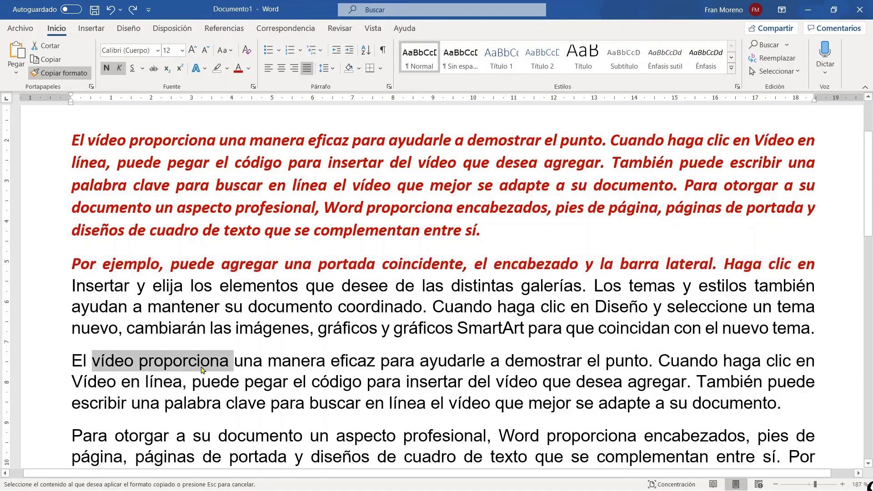
{"action": "scroll", "coordinate": [430, 292], "scroll_direction": "down", "scroll_amount": 2}
{"action": "scroll", "coordinate": [430, 292], "scroll_direction": "down", "scroll_amount": 3}
{"action": "left_click_drag", "start_coordinate": [423, 283], "coordinate": [496, 306]}
{"action": "scroll", "coordinate": [502, 334], "scroll_direction": "down", "scroll_amount": 6}
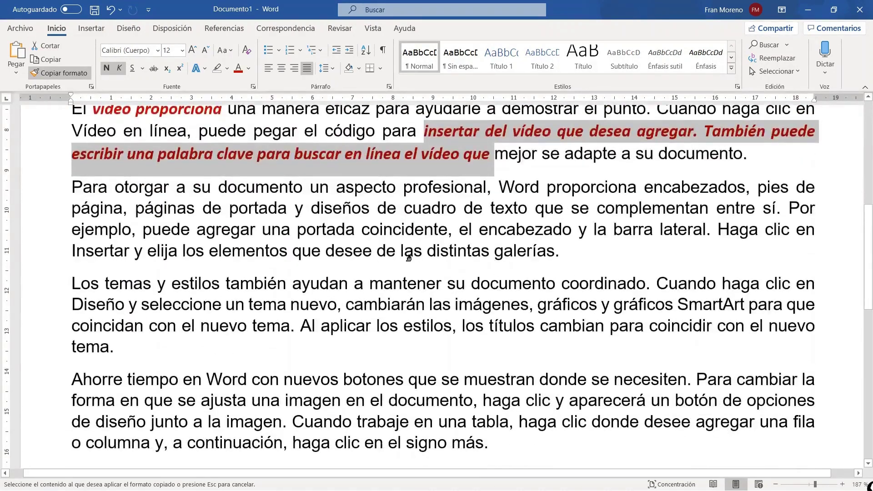
Apply the copied format to "las distintas", "también", "cambiarán las imágenes" and "con nuevos botones" through "una imagen en", and stop format copying.
{"action": "left_click_drag", "start_coordinate": [402, 254], "coordinate": [456, 258]}
{"action": "left_click_drag", "start_coordinate": [227, 287], "coordinate": [280, 293]}
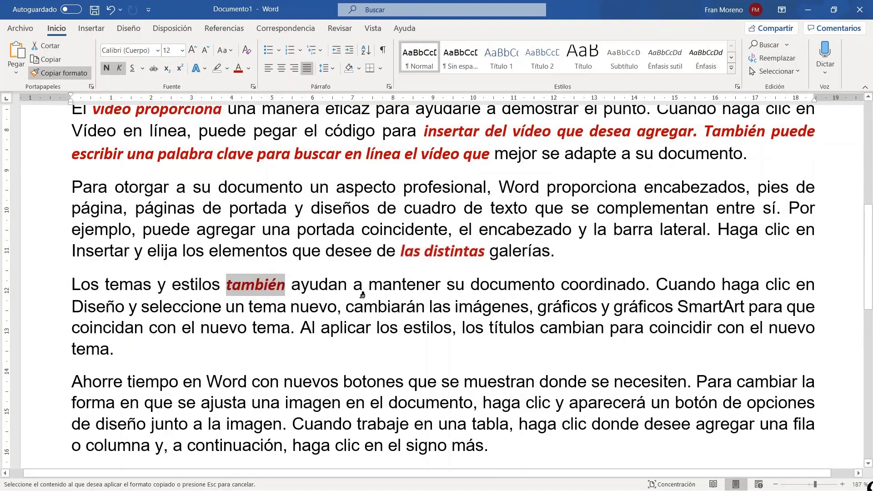
{"action": "left_click_drag", "start_coordinate": [346, 307], "coordinate": [485, 309]}
{"action": "scroll", "coordinate": [485, 309], "scroll_direction": "down", "scroll_amount": 2}
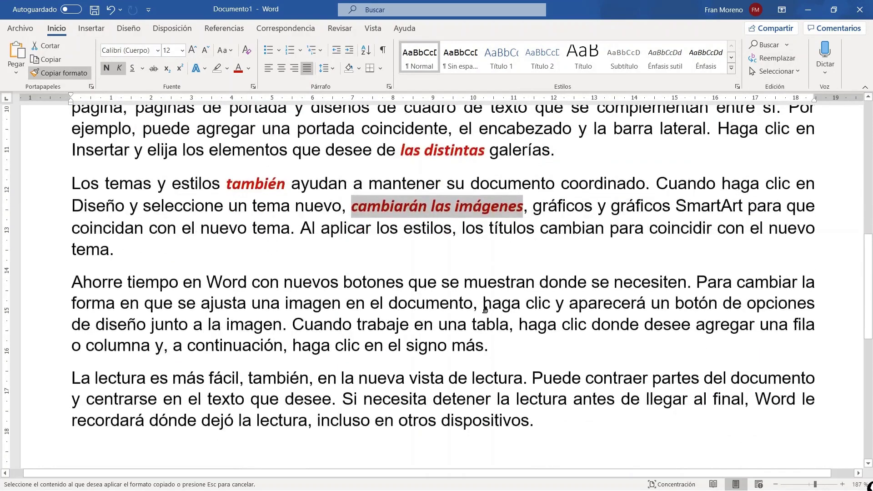
{"action": "left_click_drag", "start_coordinate": [271, 285], "coordinate": [361, 296]}
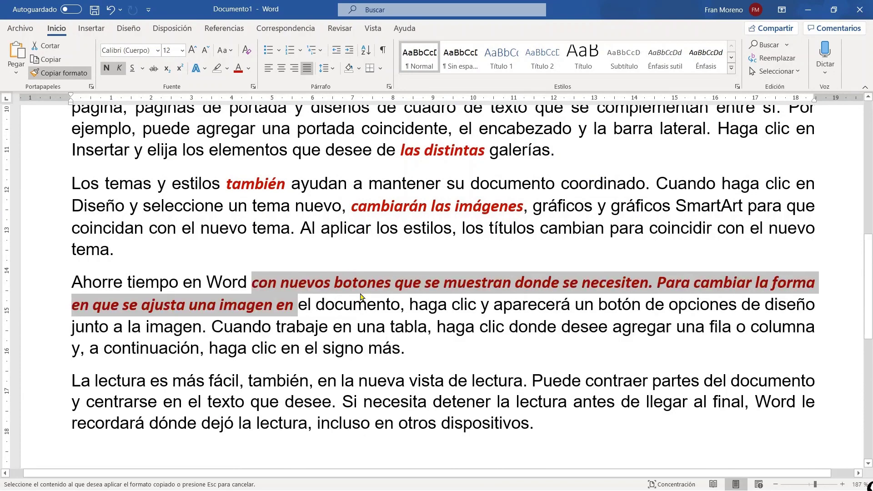
{"action": "scroll", "coordinate": [360, 296], "scroll_direction": "up", "scroll_amount": 7}
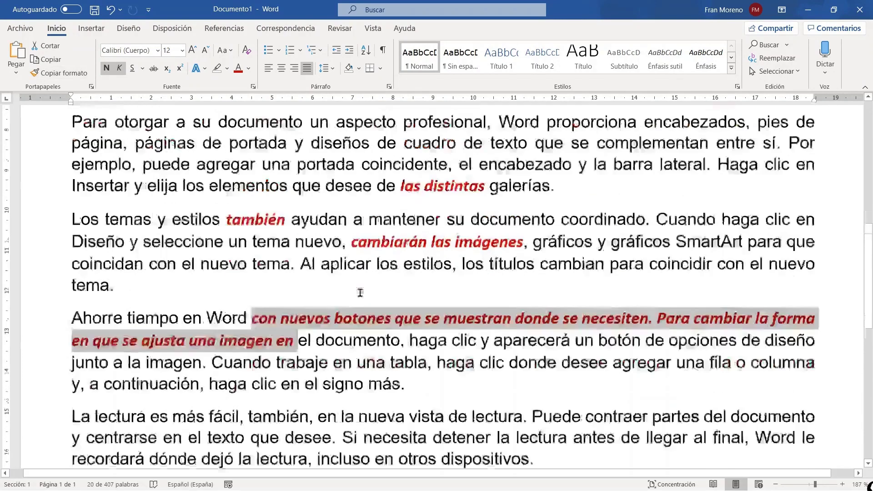
{"action": "scroll", "coordinate": [361, 297], "scroll_direction": "up", "scroll_amount": 1}
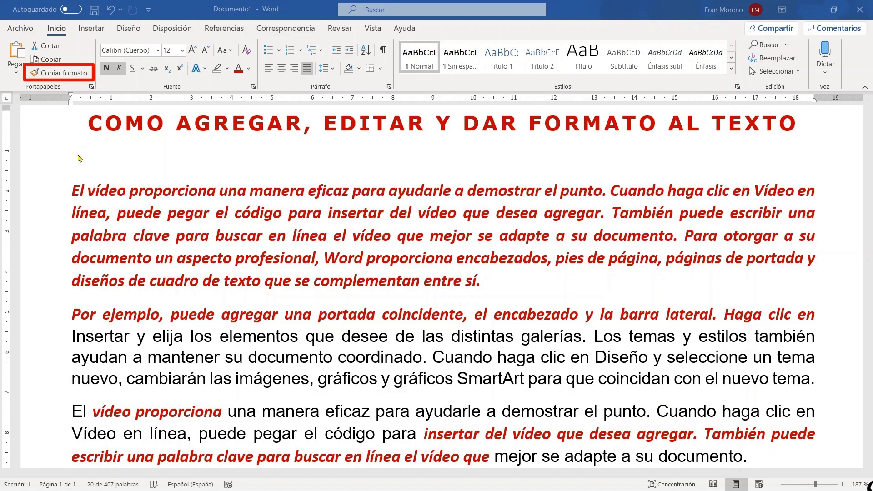
{"action": "left_click", "coordinate": [48, 322]}
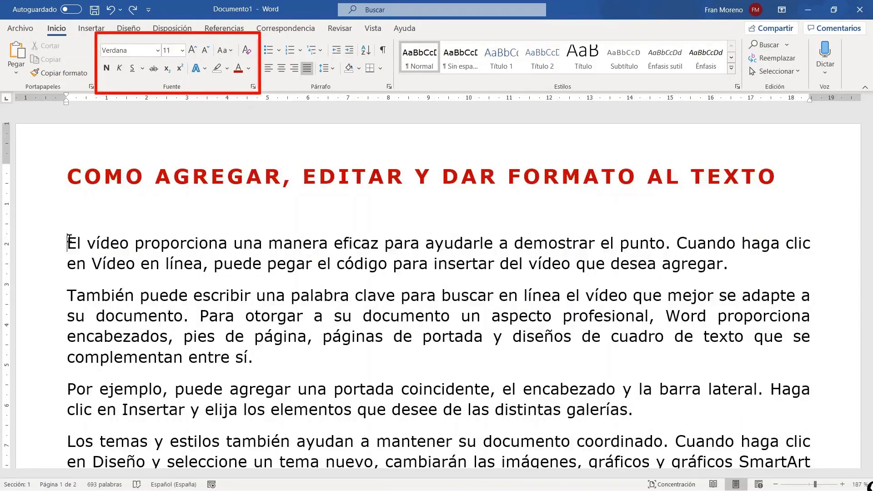
{"action": "left_click_drag", "start_coordinate": [68, 238], "coordinate": [135, 243]}
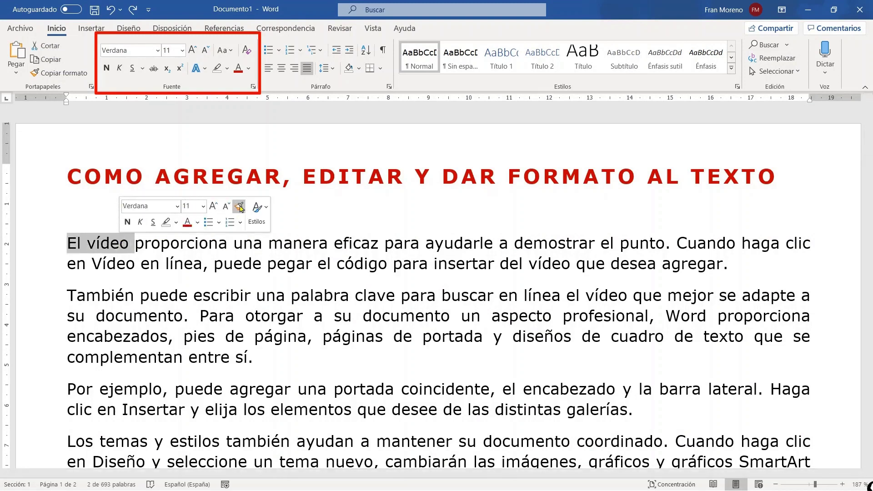
{"action": "left_click", "coordinate": [67, 250]}
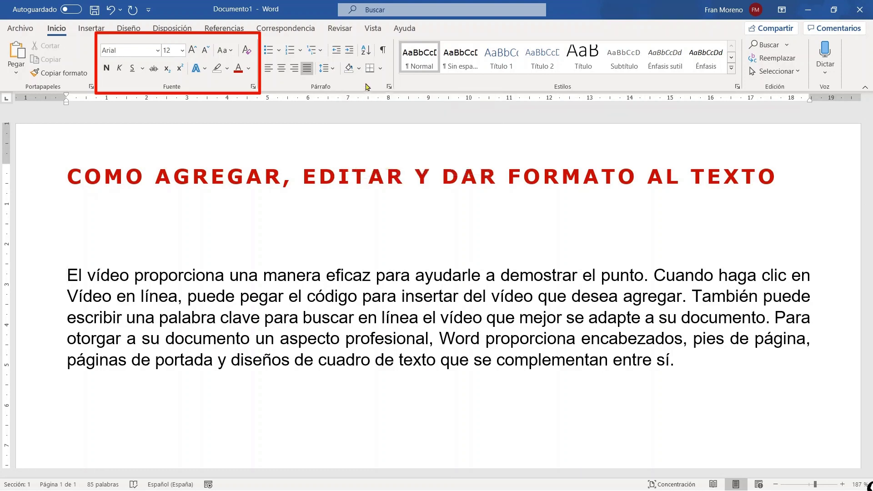
{"action": "left_click", "coordinate": [69, 177]}
Select the whole paragraph below the title, browse the available fonts and choose Verdana for it.
{"action": "left_click", "coordinate": [73, 246]}
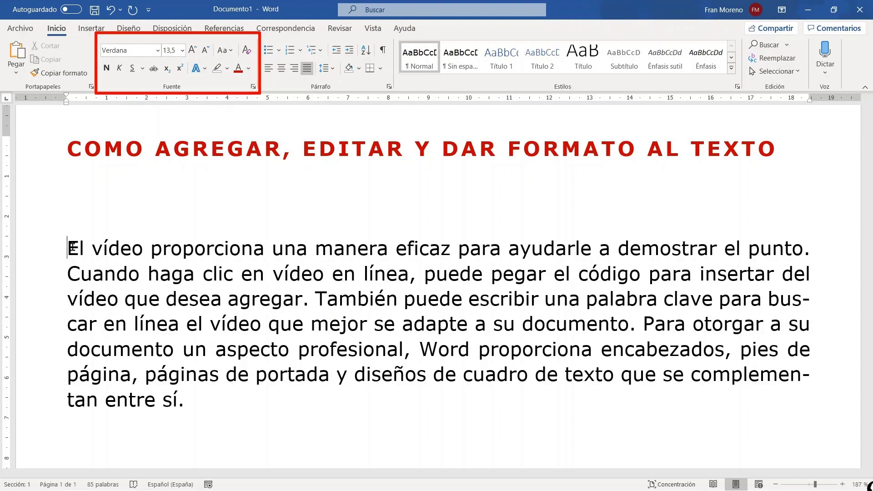
{"action": "double_click", "coordinate": [41, 247]}
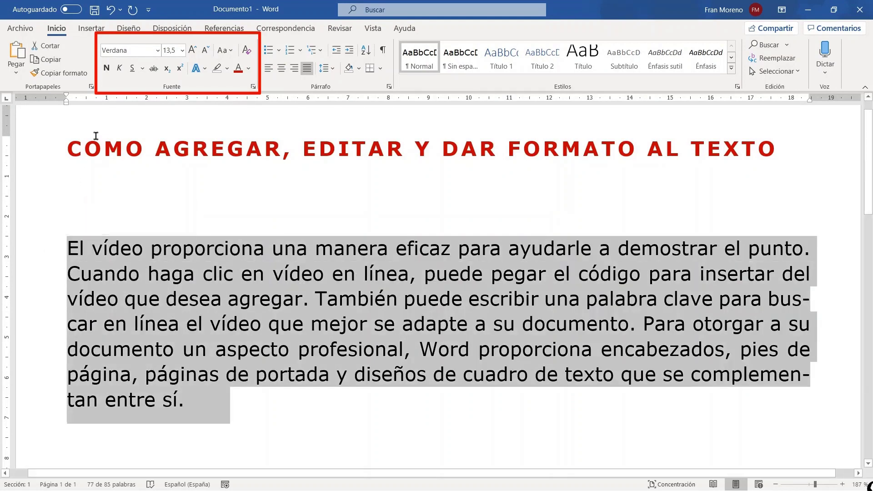
{"action": "left_click", "coordinate": [158, 50]}
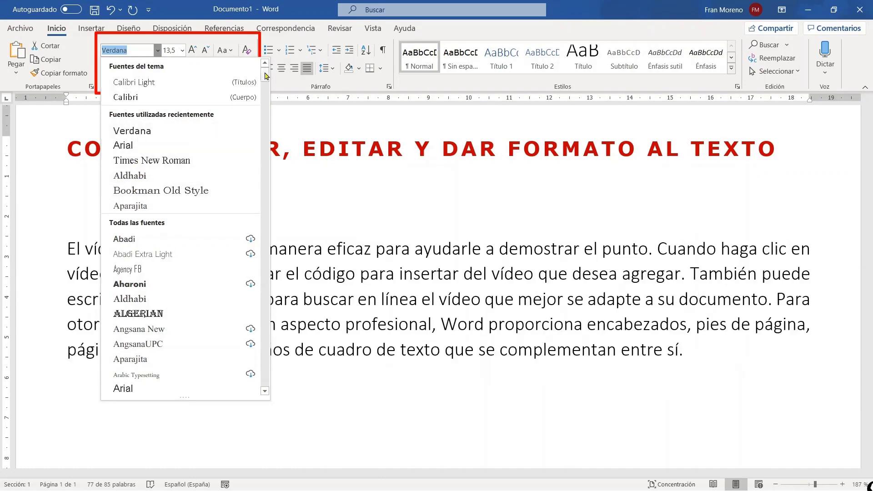
{"action": "mouse_move", "coordinate": [262, 76]}
{"action": "left_mouse_down"}
{"action": "mouse_move", "coordinate": [249, 229]}
{"action": "mouse_move", "coordinate": [253, 95]}
{"action": "mouse_move", "coordinate": [266, 72]}
{"action": "left_mouse_up"}
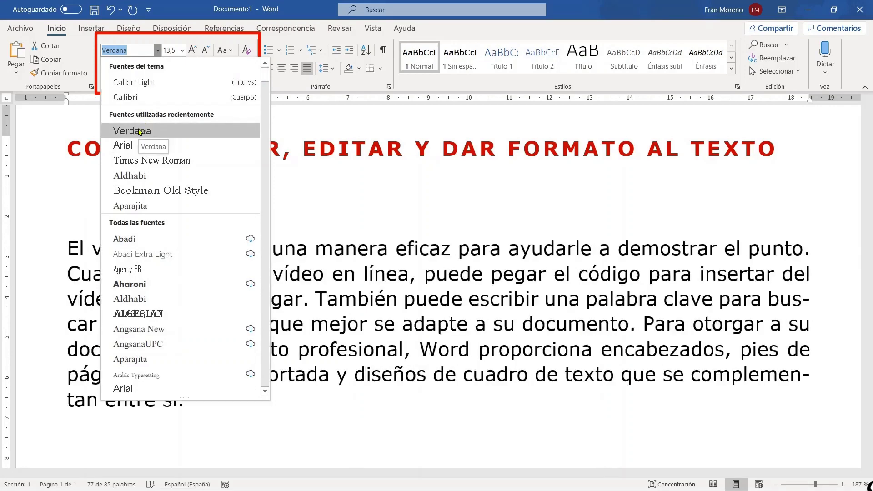
{"action": "left_click", "coordinate": [140, 131]}
Set the selected paragraph's font size to 11 and change it to the unlisted size 13.
{"action": "left_click", "coordinate": [183, 51]}
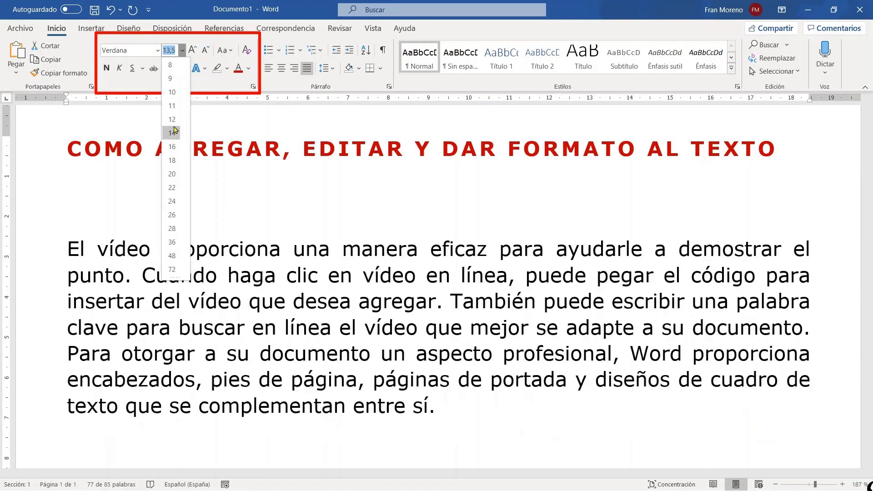
{"action": "left_click", "coordinate": [175, 111]}
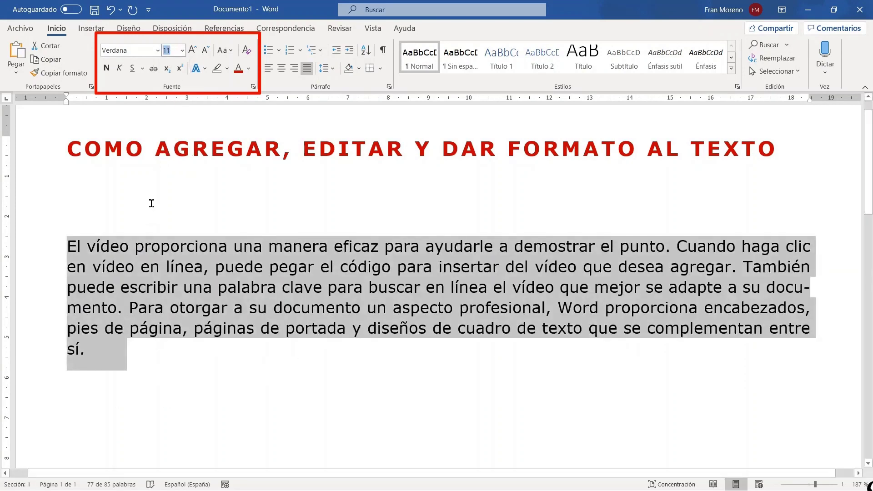
{"action": "type", "text": "13"}
{"action": "key", "text": "Return"}
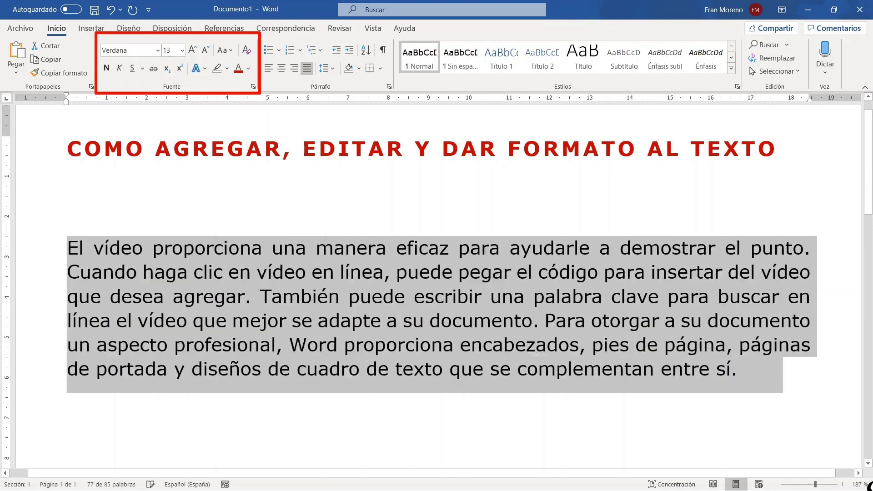
{"action": "left_click", "coordinate": [172, 49]}
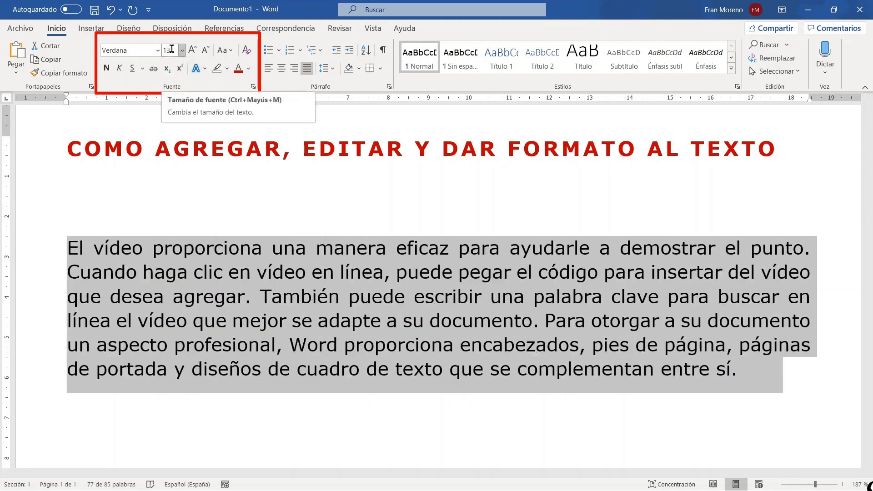
{"action": "left_click", "coordinate": [171, 49]}
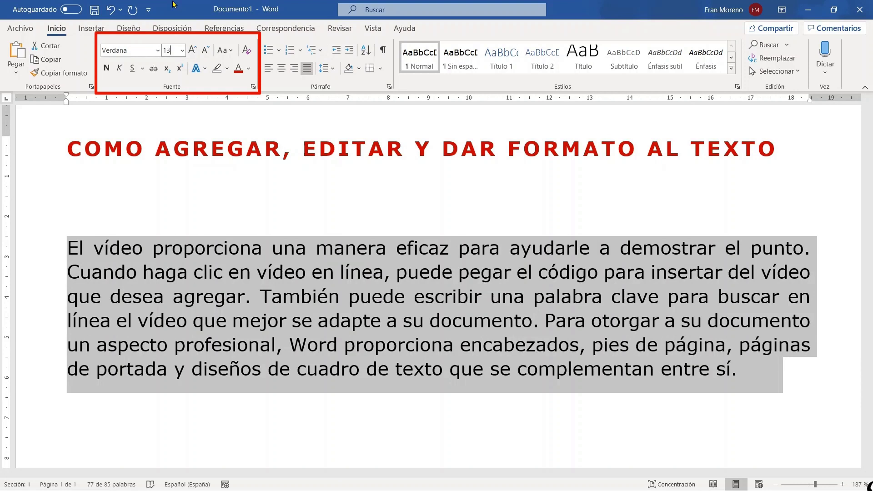
Set the selected paragraph's font size to 13,5 and try to change it to 13,3.
{"action": "type", "text": ",5"}
{"action": "key", "text": "Return"}
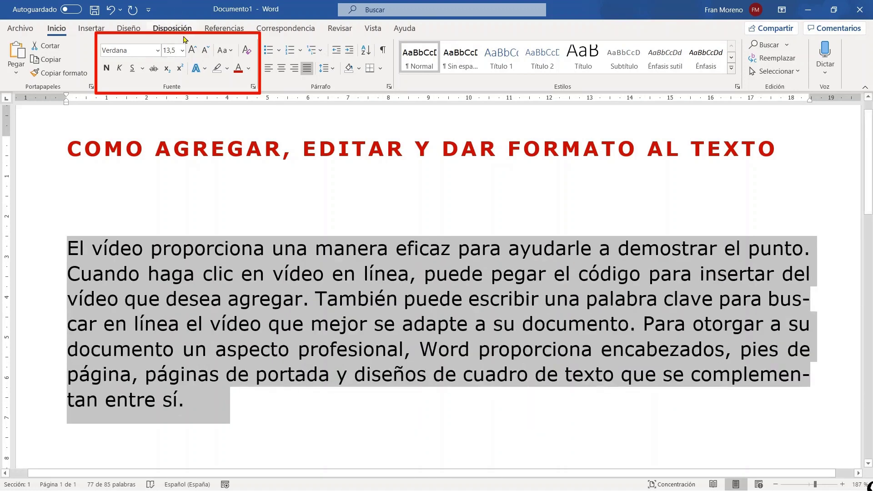
{"action": "left_click", "coordinate": [176, 49]}
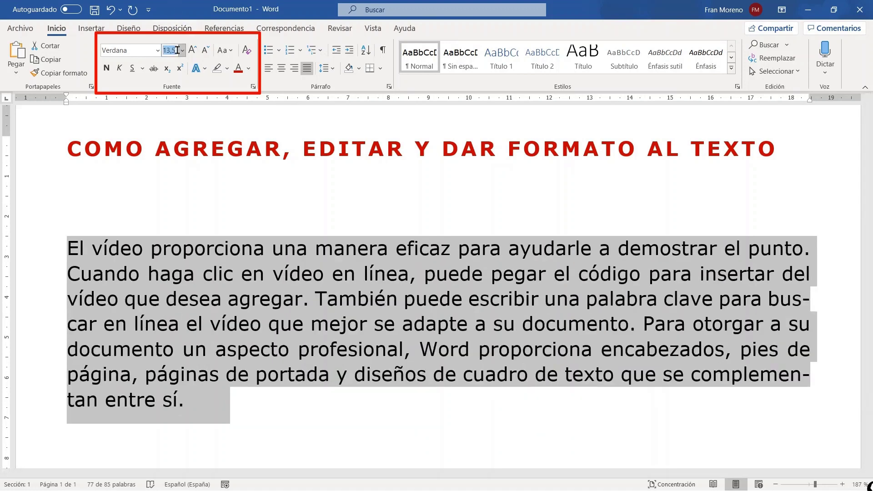
{"action": "left_click", "coordinate": [177, 50]}
{"action": "key", "text": "BackSpace"}
{"action": "key", "text": "Return"}
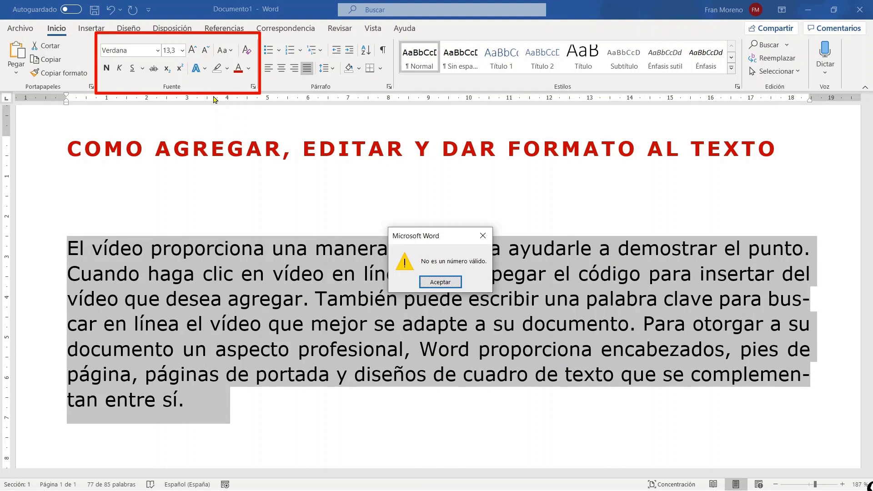
{"action": "left_click", "coordinate": [441, 281]}
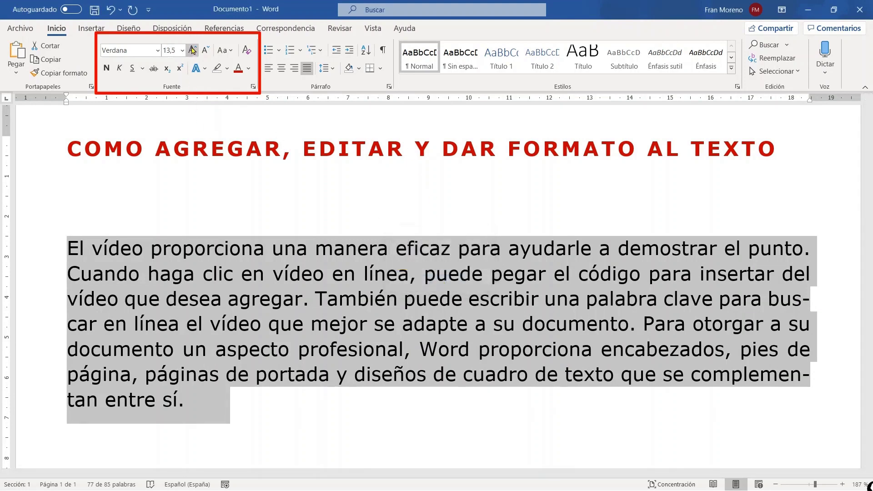
Increase the selected paragraph's font size step by step to 24.
{"action": "left_click", "coordinate": [192, 50]}
{"action": "left_click", "coordinate": [193, 50]}
{"action": "left_click", "coordinate": [192, 50]}
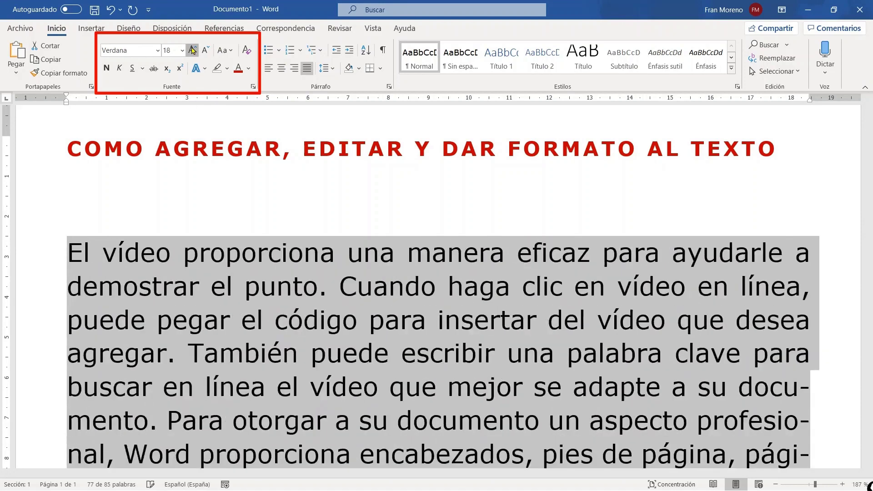
{"action": "left_click", "coordinate": [192, 50]}
{"action": "left_click", "coordinate": [192, 50]}
{"action": "left_click", "coordinate": [193, 50]}
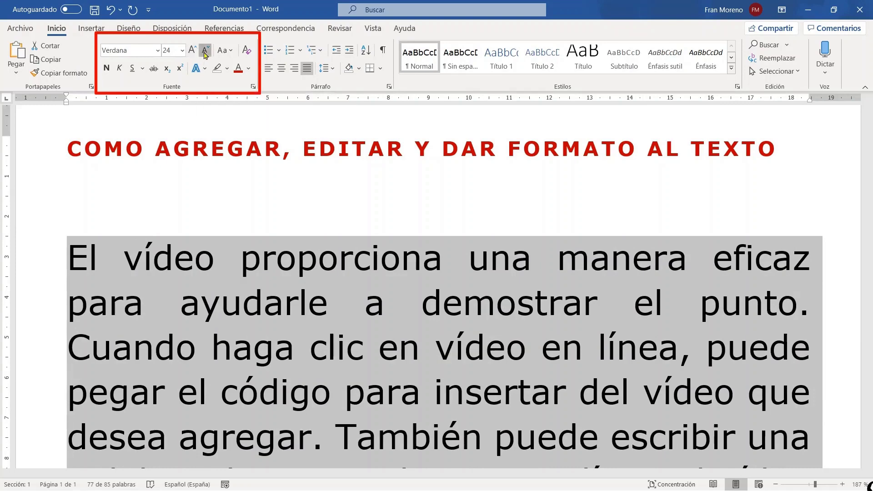
Decrease the paragraph's font size step by step to 12 and deselect the text.
{"action": "left_click", "coordinate": [205, 54]}
{"action": "left_click", "coordinate": [205, 54]}
{"action": "left_click", "coordinate": [205, 53]}
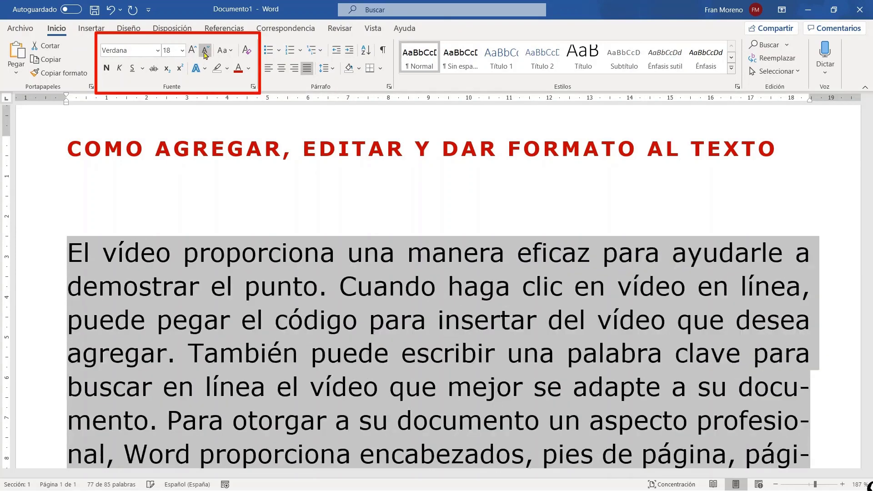
{"action": "left_click", "coordinate": [205, 54]}
{"action": "left_click", "coordinate": [205, 53]}
{"action": "left_click", "coordinate": [206, 54]}
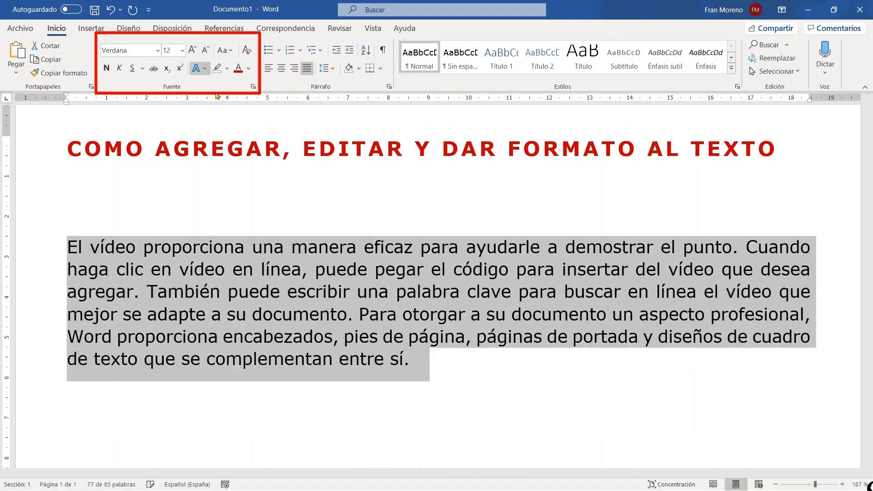
{"action": "key", "text": "Left"}
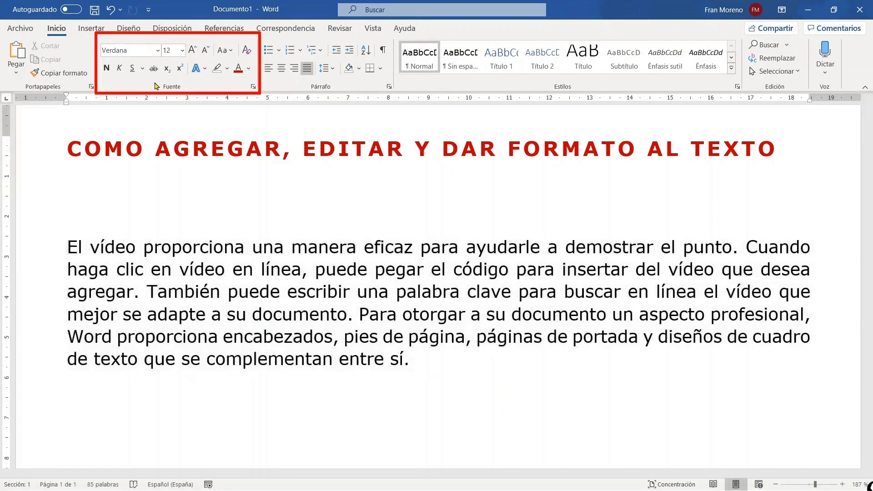
Review the letter case options for the paragraph and examine the initial letters of its sentences.
{"action": "double_click", "coordinate": [51, 249]}
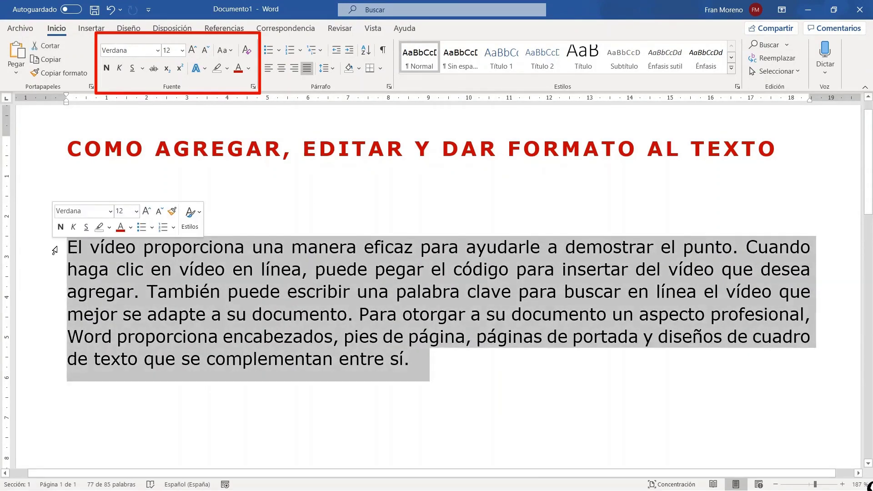
{"action": "left_click", "coordinate": [233, 51]}
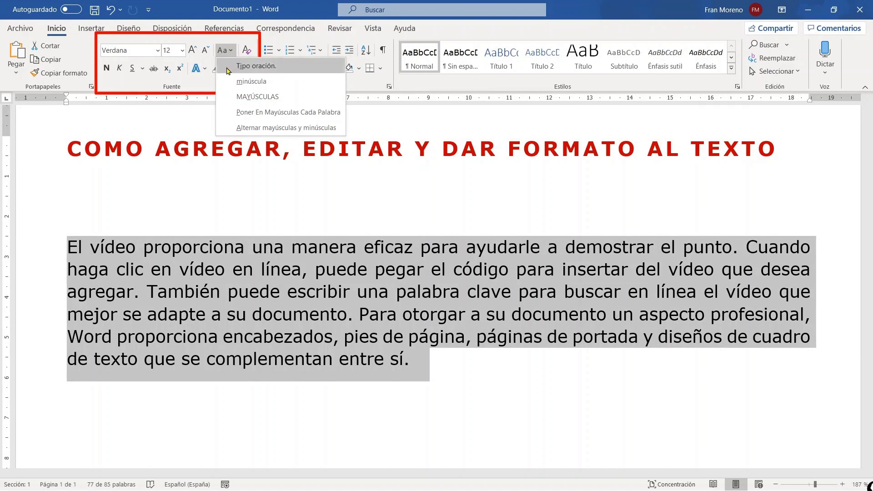
{"action": "left_click", "coordinate": [228, 68]}
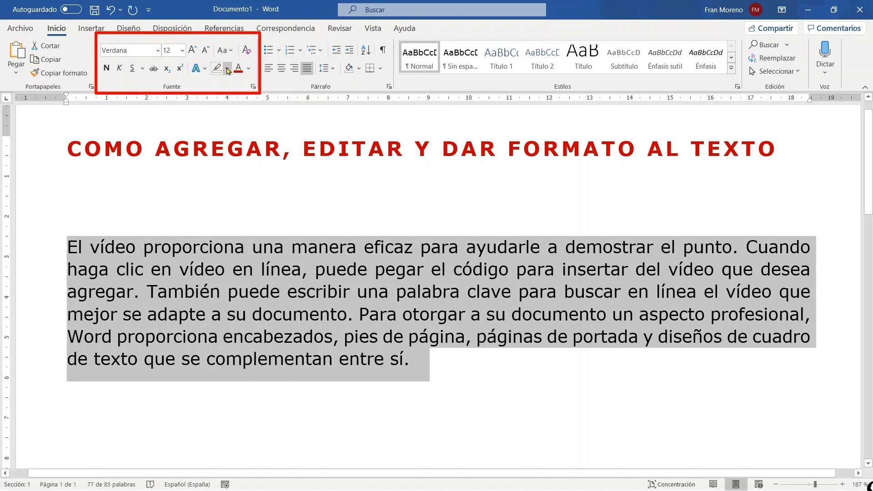
{"action": "left_click", "coordinate": [345, 246]}
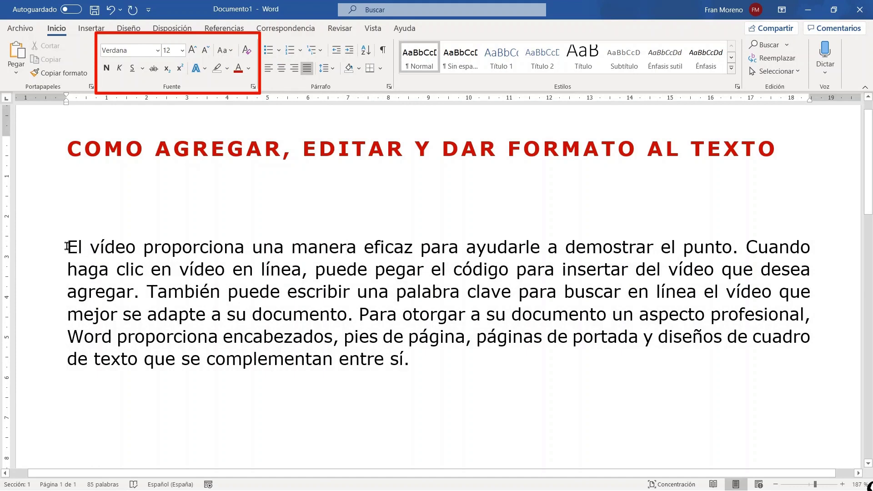
{"action": "left_click_drag", "start_coordinate": [67, 246], "coordinate": [76, 251]}
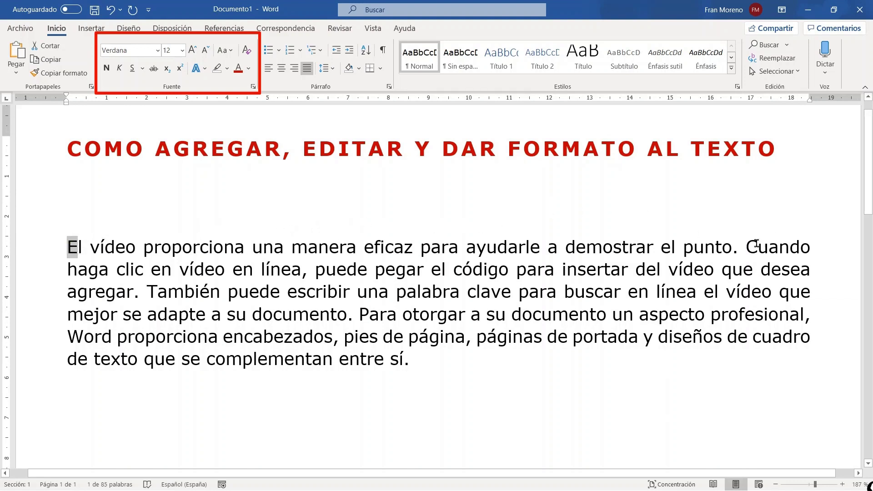
{"action": "left_click_drag", "start_coordinate": [745, 248], "coordinate": [757, 247]}
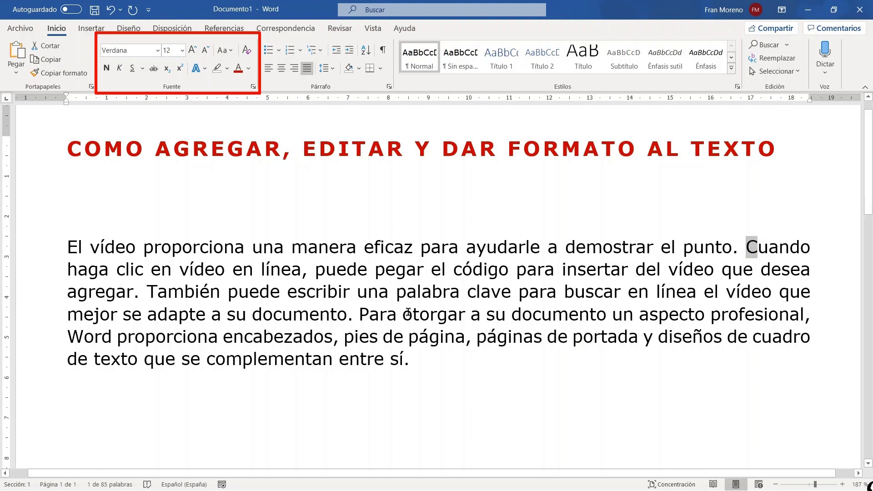
{"action": "left_click", "coordinate": [363, 314]}
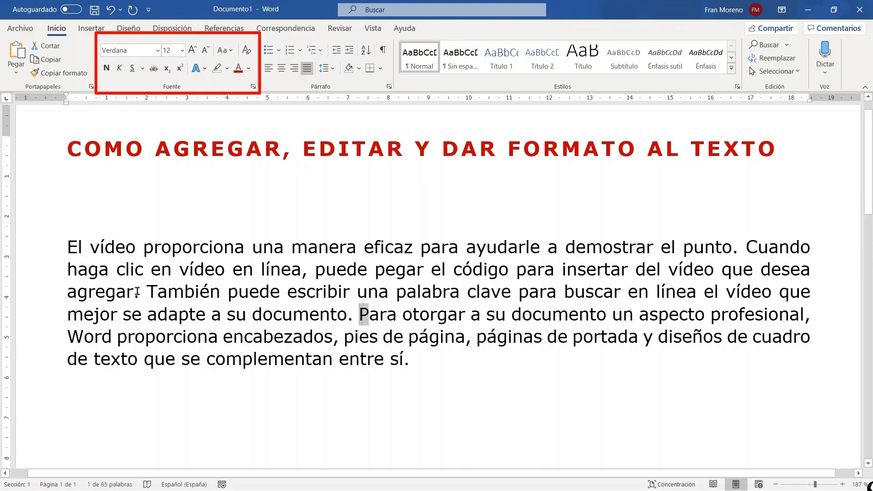
{"action": "left_click_drag", "start_coordinate": [146, 292], "coordinate": [158, 295]}
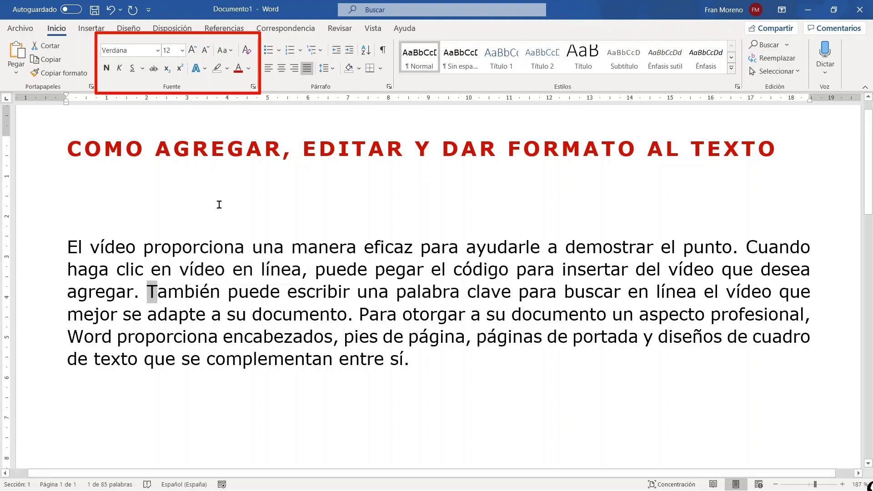
Convert the whole paragraph below the title to MAYÚSCULAS and change it to minúscula.
{"action": "double_click", "coordinate": [48, 254]}
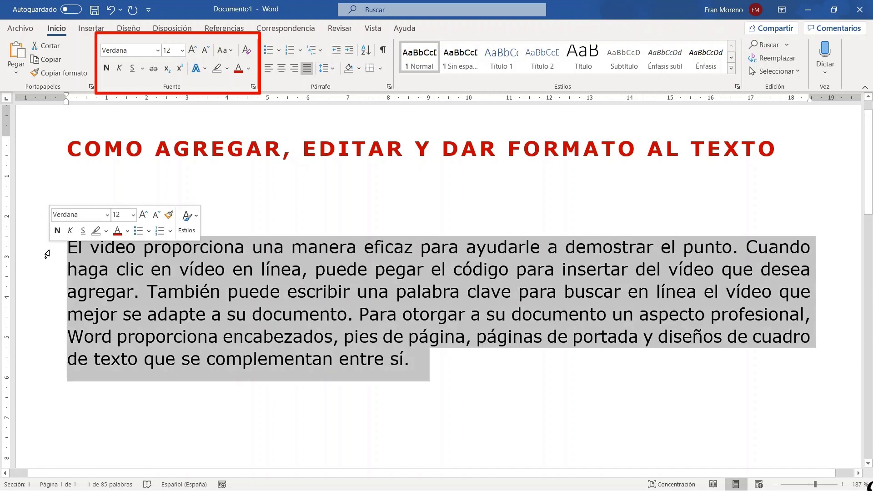
{"action": "left_click", "coordinate": [230, 51]}
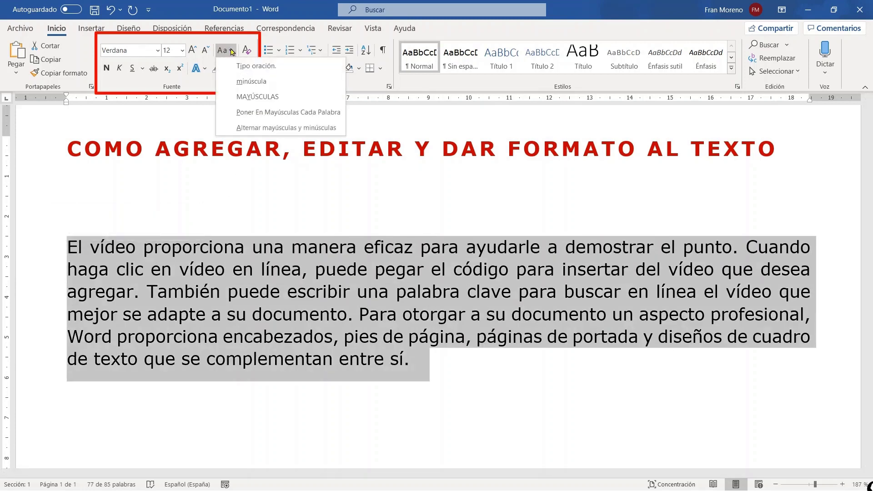
{"action": "left_click", "coordinate": [268, 96]}
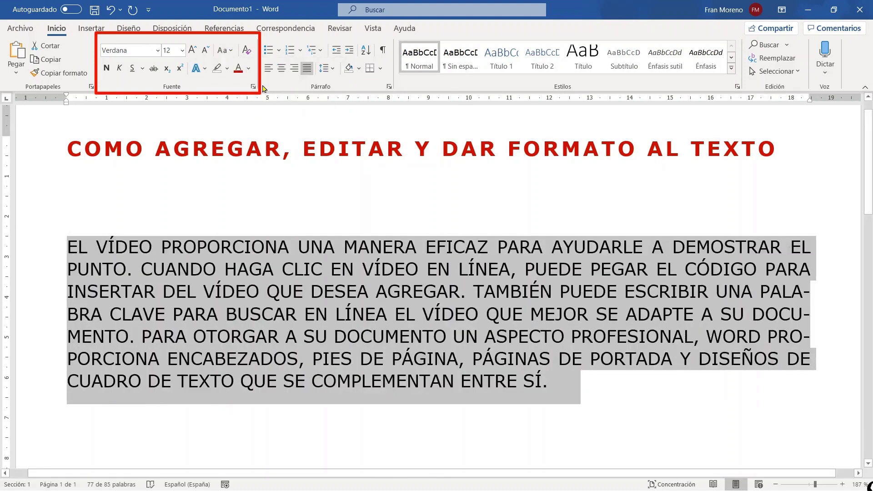
{"action": "left_click", "coordinate": [232, 51]}
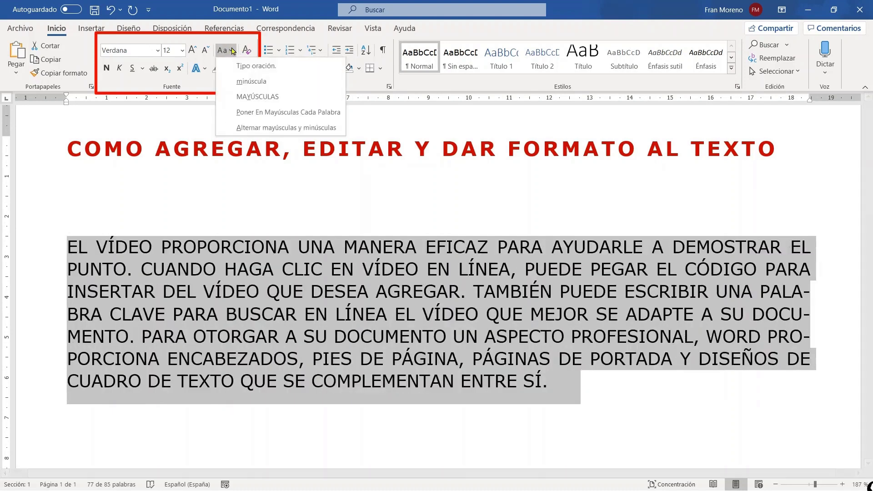
{"action": "left_click", "coordinate": [257, 84]}
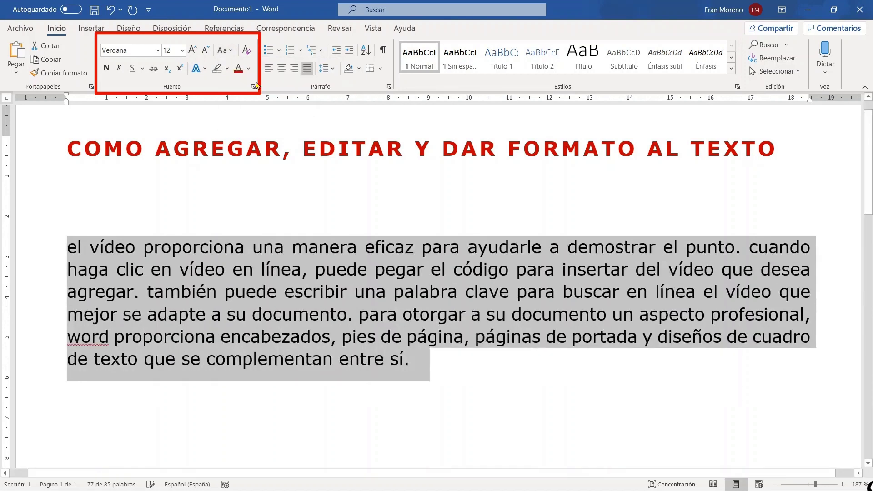
Apply the case option Poner En Mayúsculas Cada Palabra to the paragraph and check the initials of its first words.
{"action": "left_click", "coordinate": [231, 51]}
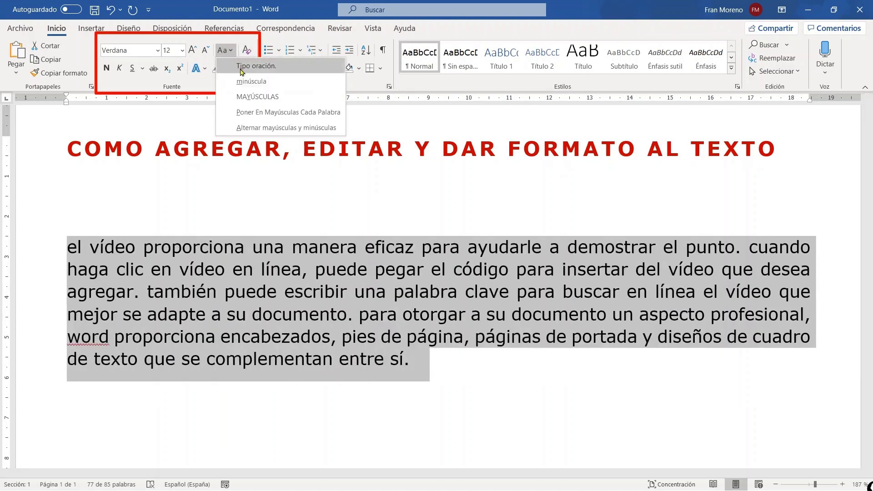
{"action": "left_click", "coordinate": [231, 113]}
{"action": "left_click", "coordinate": [72, 246]}
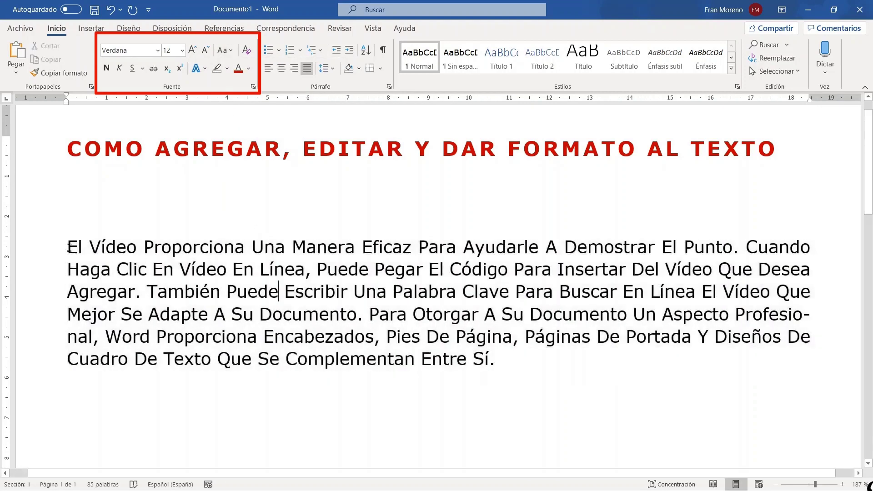
{"action": "left_click_drag", "start_coordinate": [72, 246], "coordinate": [153, 246]}
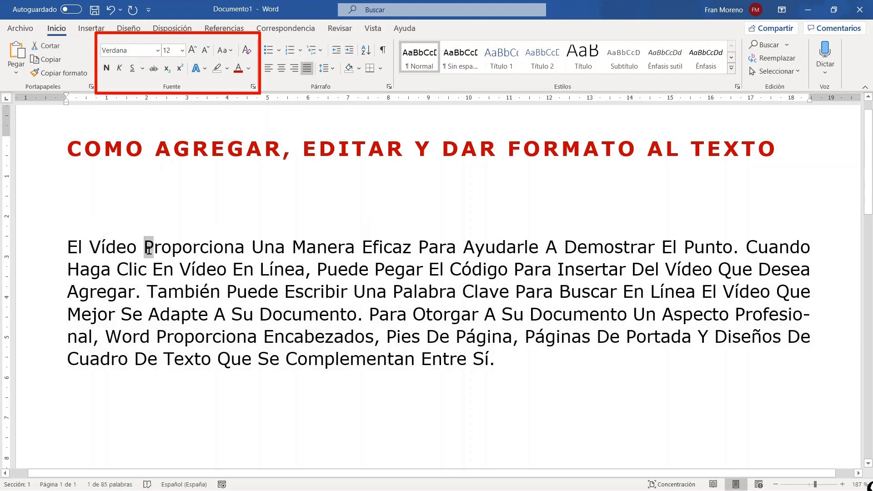
Apply Alternar mayúsculas y minúsculas to the whole paragraph and inspect the letters of its first words.
{"action": "left_click", "coordinate": [52, 257]}
{"action": "double_click", "coordinate": [51, 257]}
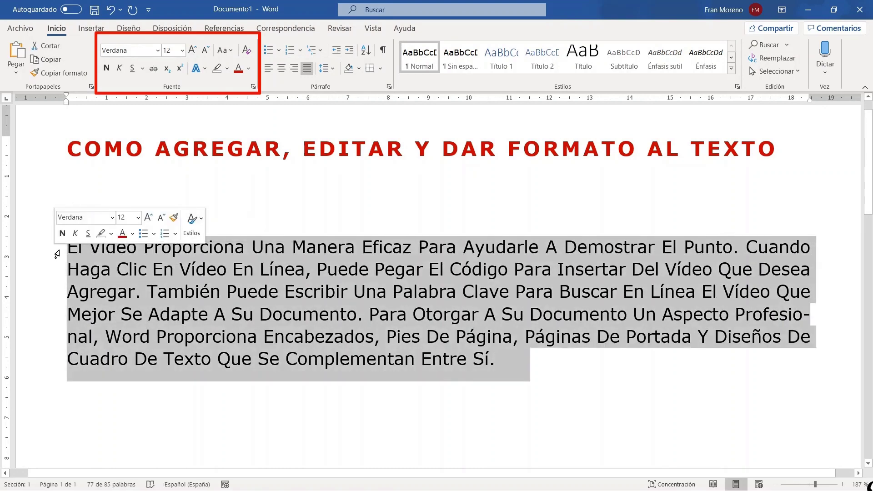
{"action": "left_click", "coordinate": [231, 50]}
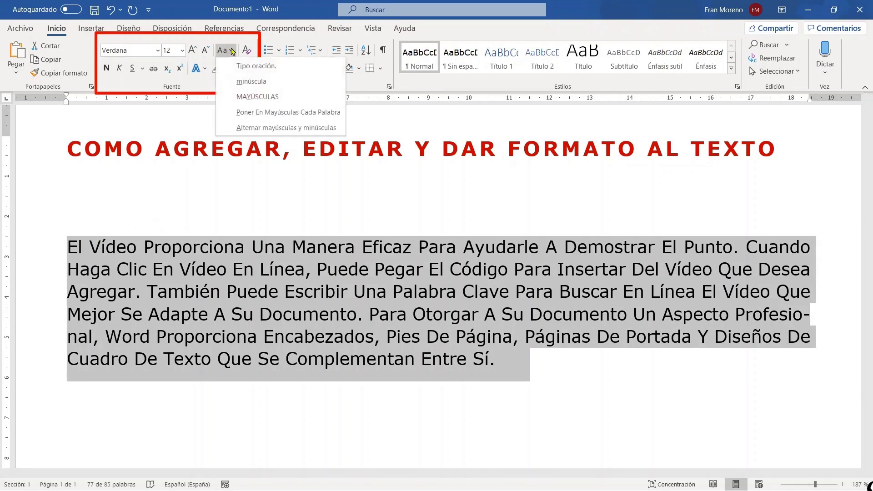
{"action": "left_click", "coordinate": [229, 128]}
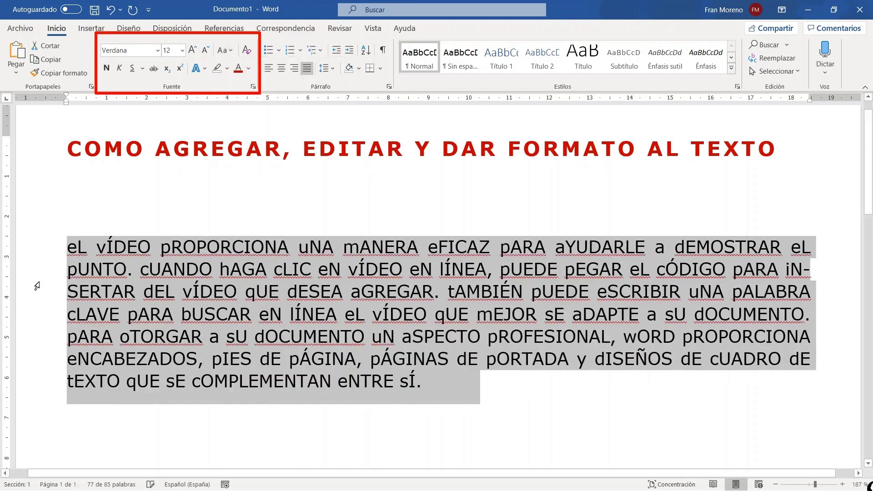
{"action": "left_click", "coordinate": [54, 247]}
{"action": "left_click", "coordinate": [69, 247]}
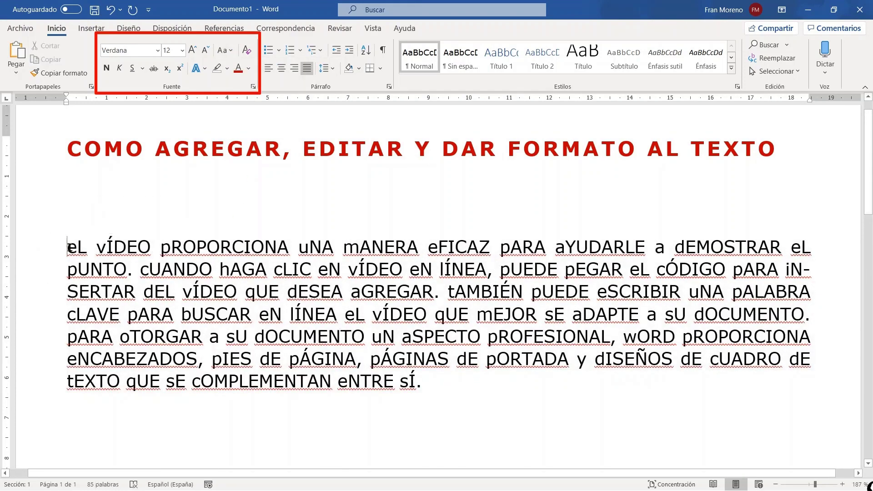
{"action": "double_click", "coordinate": [68, 247]}
{"action": "left_click_drag", "start_coordinate": [95, 247], "coordinate": [147, 247]}
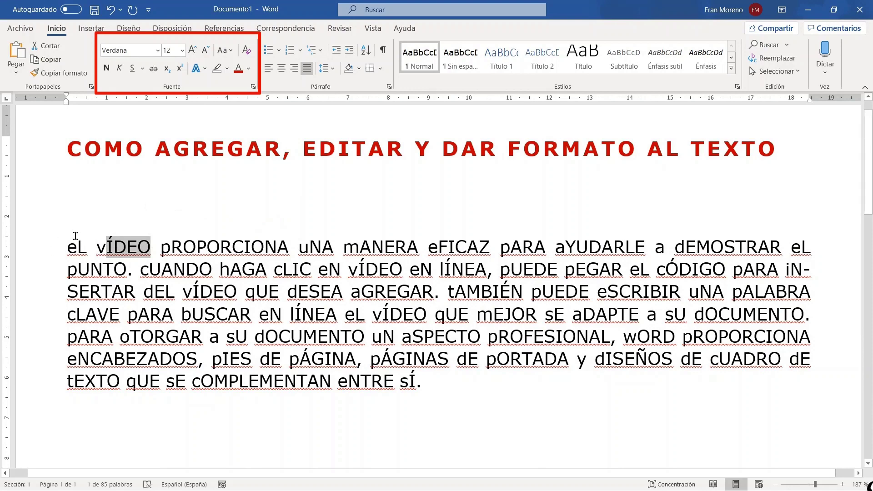
Toggle the whole paragraph's case once more with Alternar mayúsculas y minúsculas, check its first words and reselect the paragraph.
{"action": "double_click", "coordinate": [50, 249]}
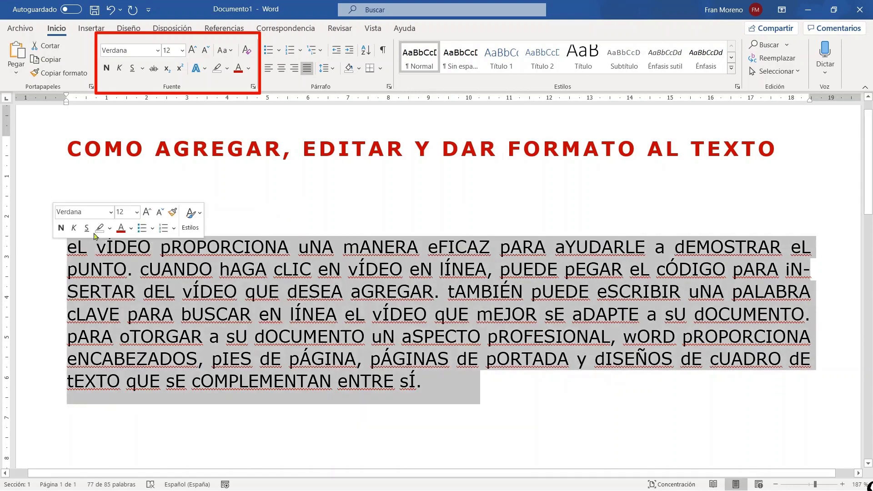
{"action": "left_click", "coordinate": [230, 52]}
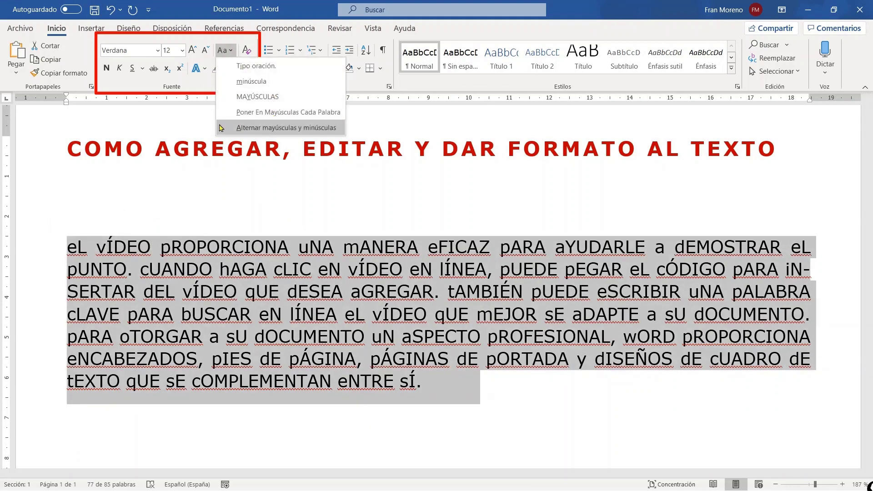
{"action": "left_click", "coordinate": [235, 128]}
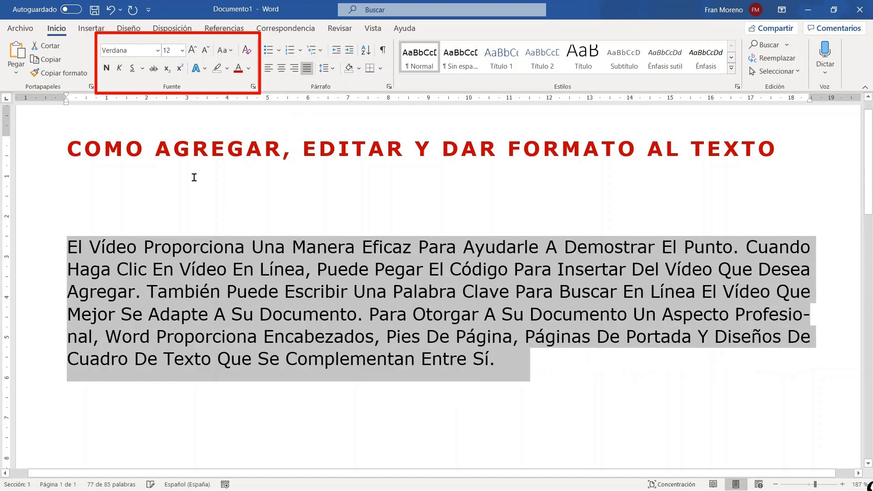
{"action": "left_click", "coordinate": [118, 291]}
{"action": "left_click_drag", "start_coordinate": [68, 246], "coordinate": [137, 251]}
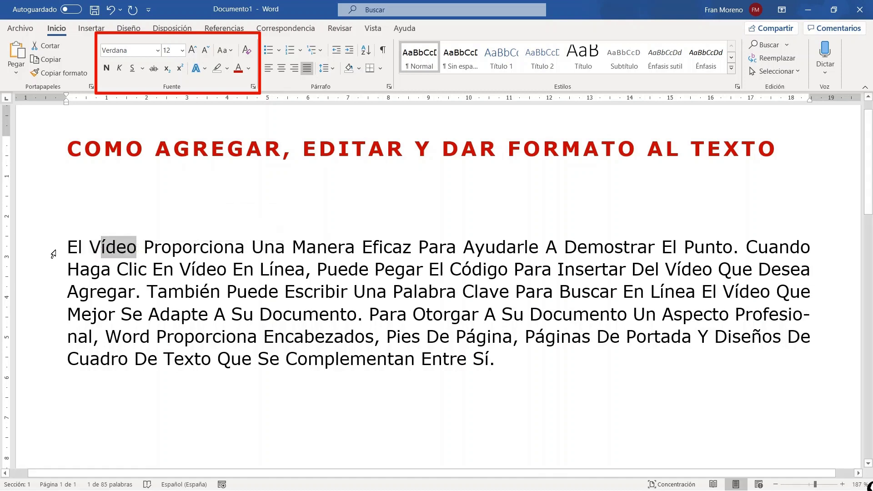
{"action": "double_click", "coordinate": [54, 252]}
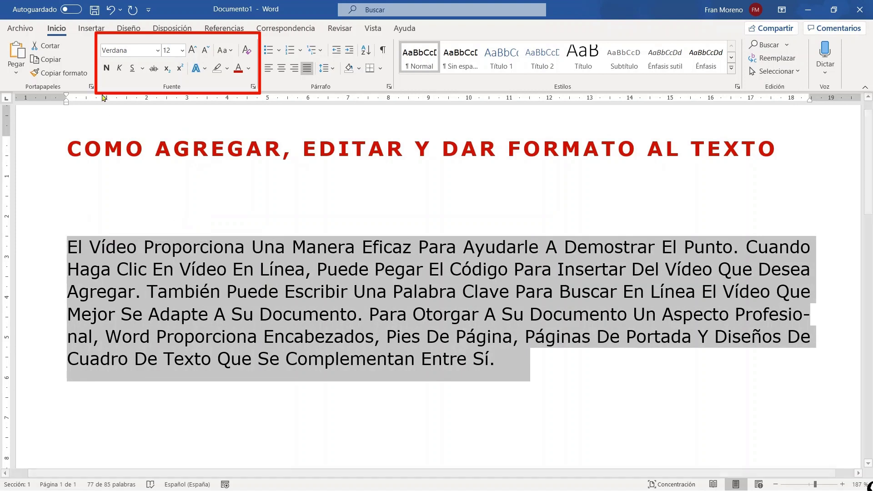
Apply bold to the selected paragraph below the title, toggle it again and leave it switched off.
{"action": "left_click", "coordinate": [106, 69]}
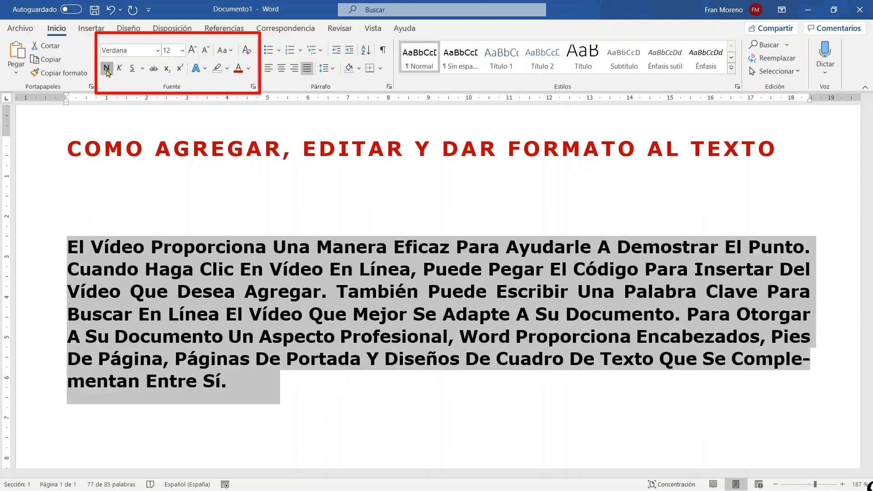
{"action": "left_click", "coordinate": [107, 68]}
{"action": "left_click", "coordinate": [106, 68]}
{"action": "left_click", "coordinate": [107, 68]}
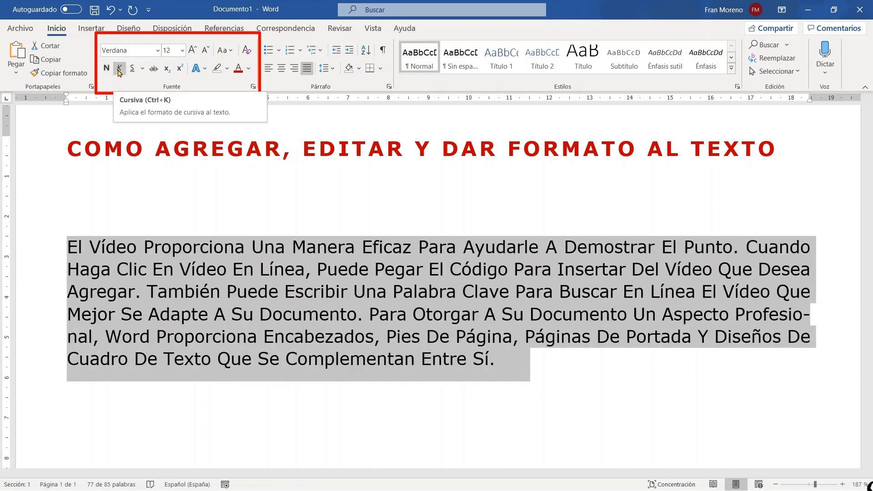
Toggle italics on and off twice for the selected paragraph, leaving the text upright.
{"action": "left_click", "coordinate": [119, 68]}
{"action": "left_click", "coordinate": [119, 69]}
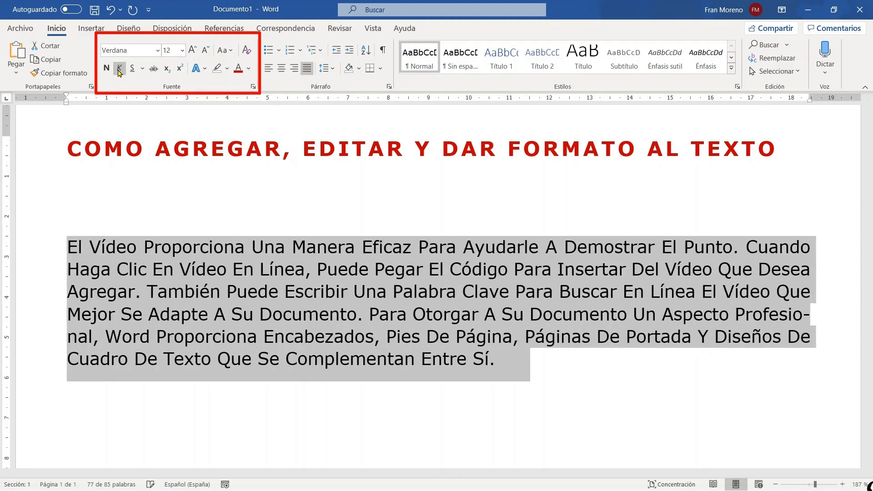
{"action": "left_click", "coordinate": [119, 68]}
{"action": "left_click", "coordinate": [119, 70]}
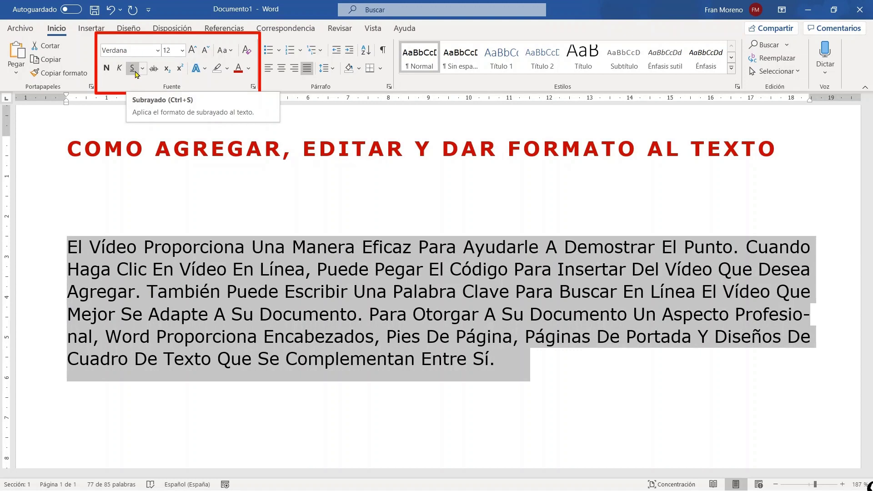
Underline the whole paragraph, deselect it to inspect the line and reselect the paragraph.
{"action": "left_click", "coordinate": [133, 68]}
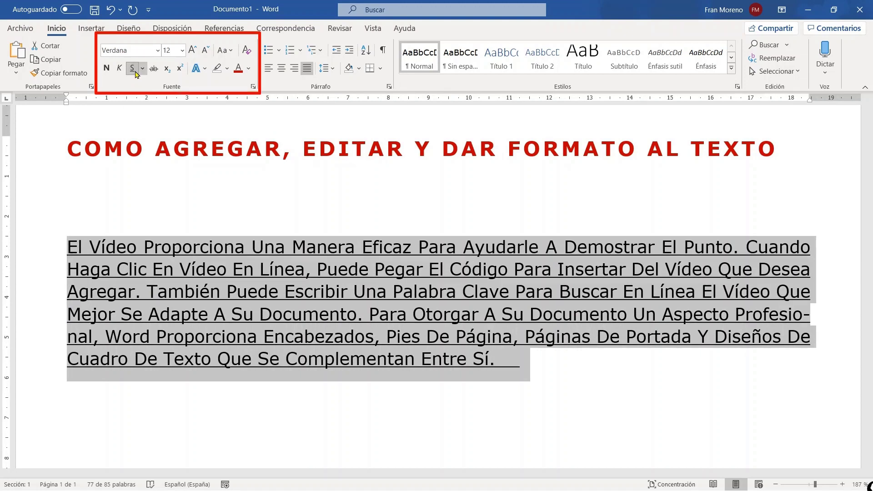
{"action": "left_click", "coordinate": [55, 245]}
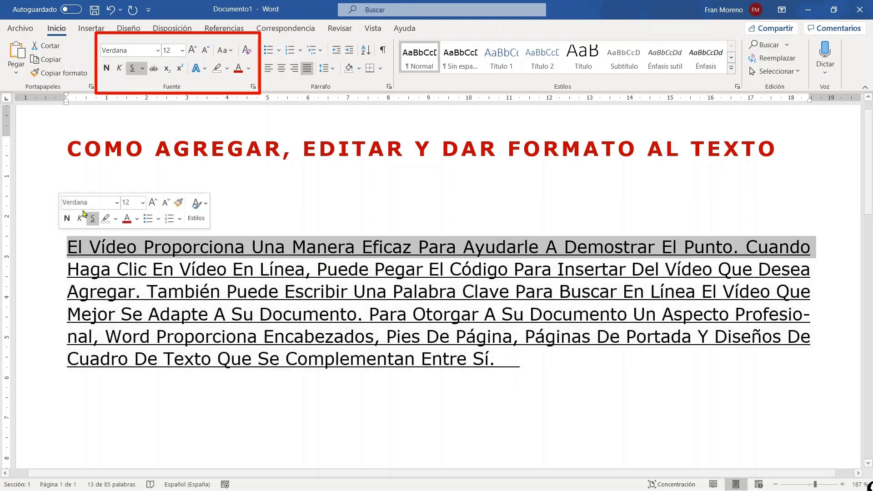
{"action": "left_click", "coordinate": [339, 181]}
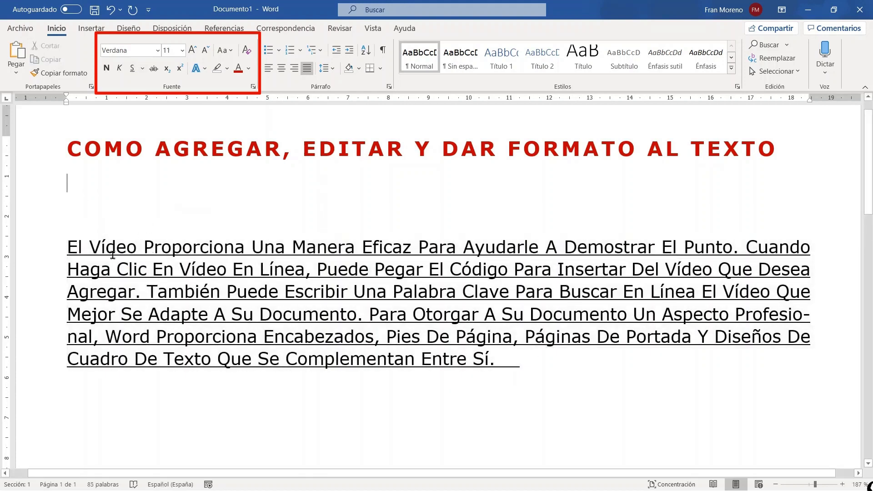
{"action": "double_click", "coordinate": [33, 259]}
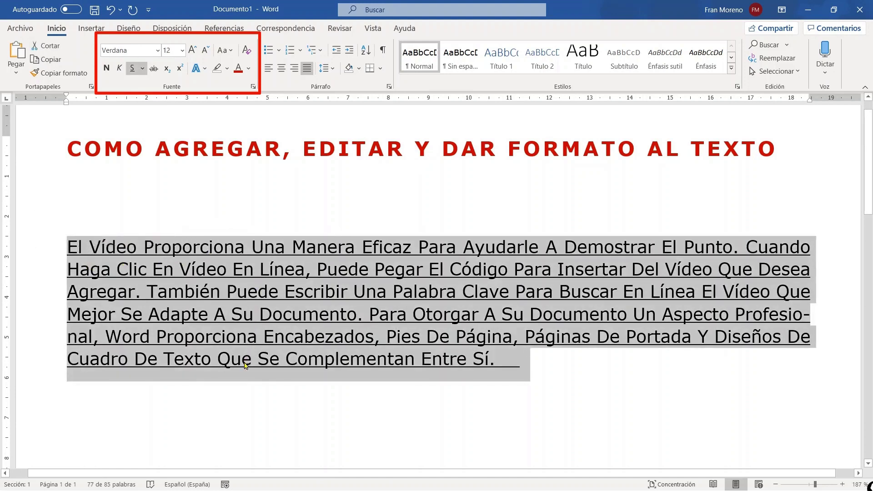
Colour the paragraph's underline with the standard dark red, remove the underline and deselect the text.
{"action": "left_click", "coordinate": [142, 69]}
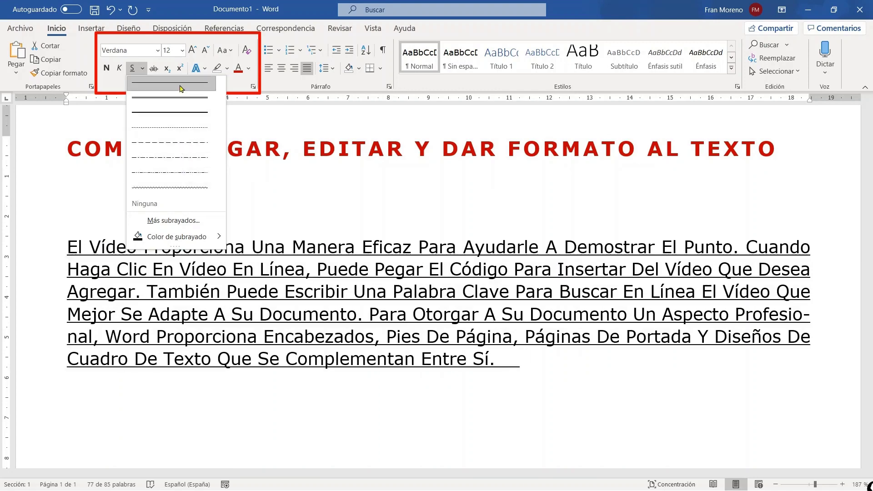
{"action": "mouse_move", "coordinate": [217, 241]}
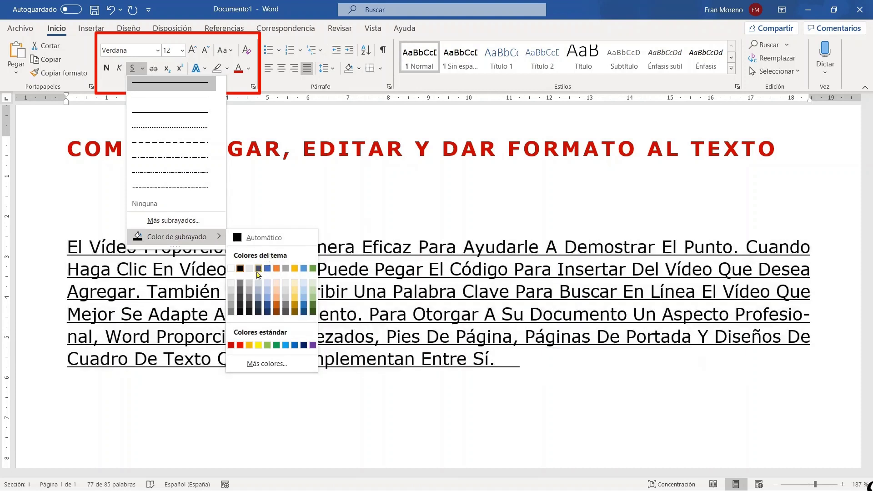
{"action": "left_click", "coordinate": [231, 345]}
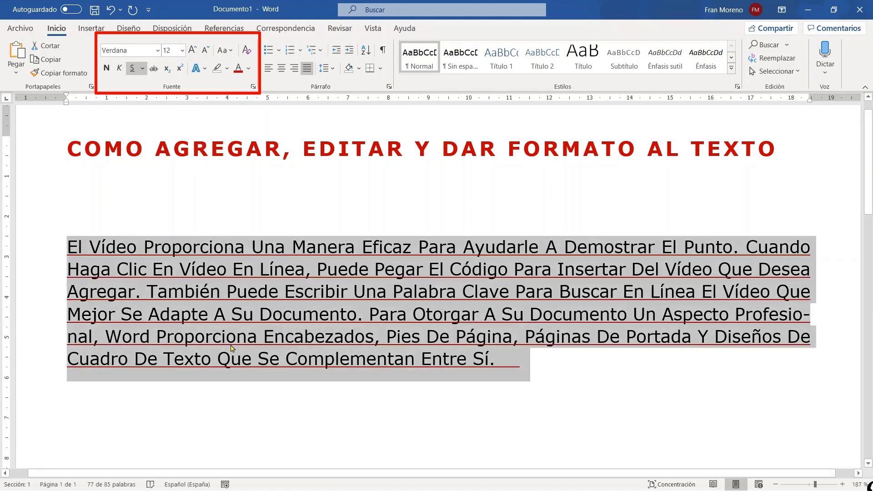
{"action": "left_click", "coordinate": [133, 69]}
{"action": "left_click", "coordinate": [68, 291]}
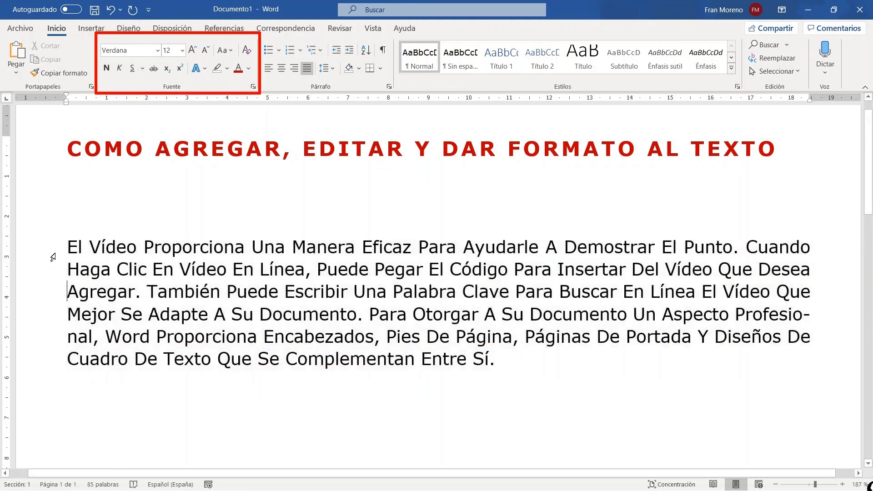